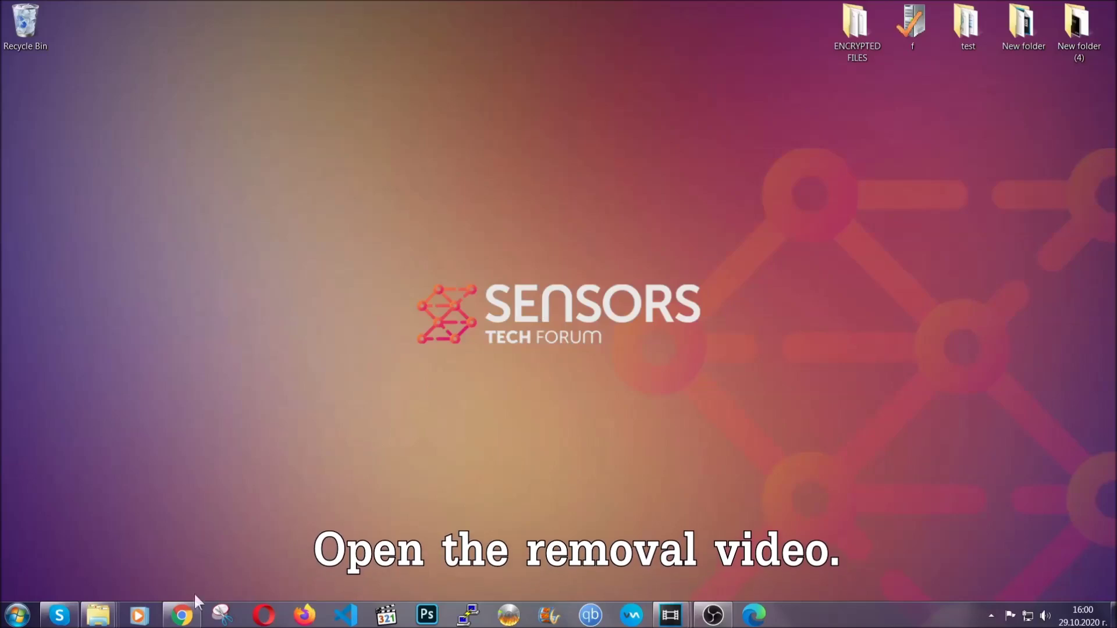
# Return to the removal video in Chrome and follow its Full Removal Guide link in the description.
pyautogui.click(185, 614)
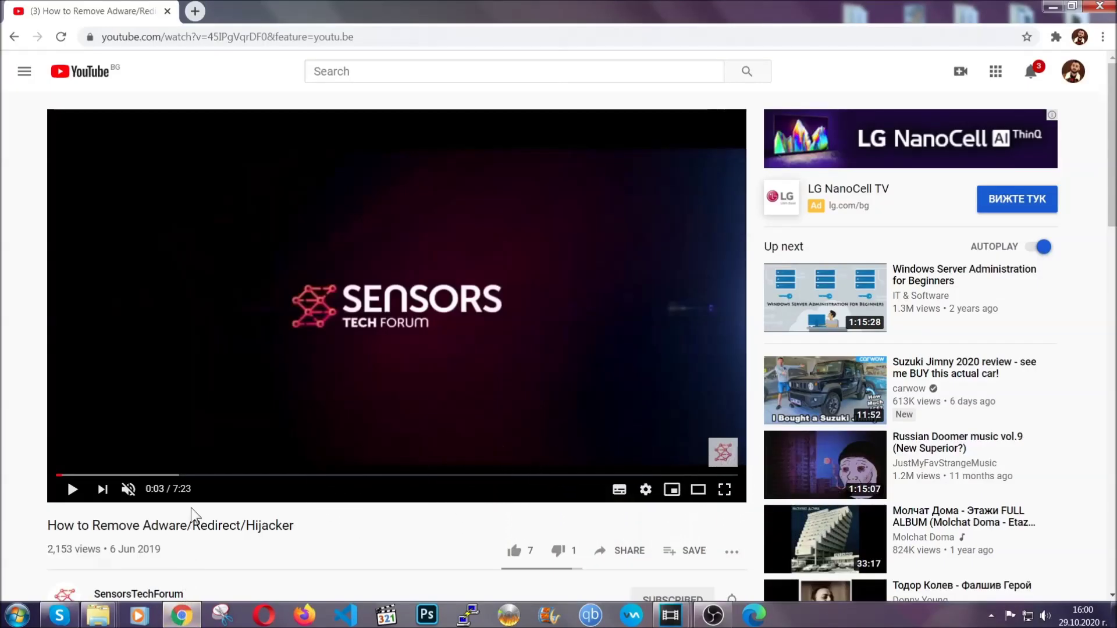
pyautogui.scroll(-5, 221, 413)
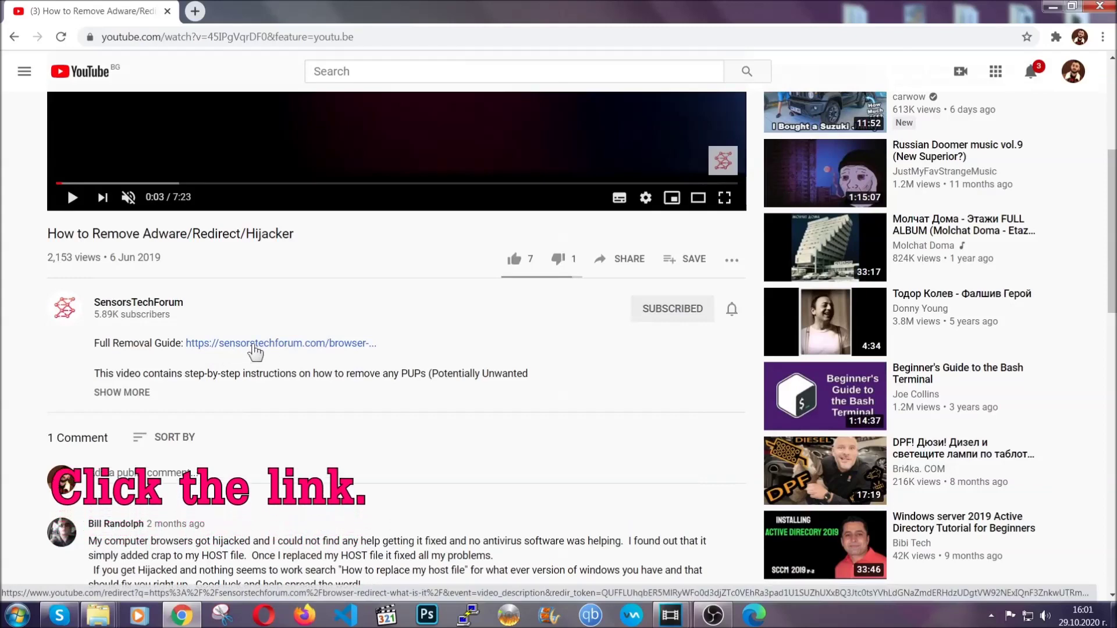
pyautogui.click(254, 345)
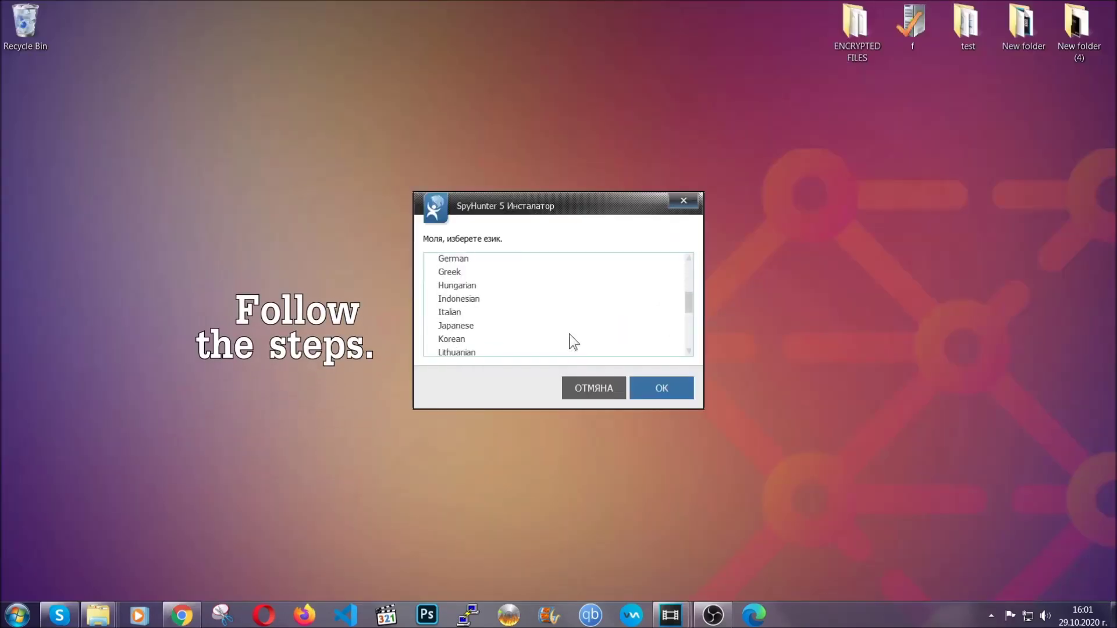
# Choose English, continue past the intro, accept the EULA and Privacy Policy, and install SpyHunter 5.
pyautogui.scroll(-2, 549, 343)
pyautogui.scroll(4, 568, 346)
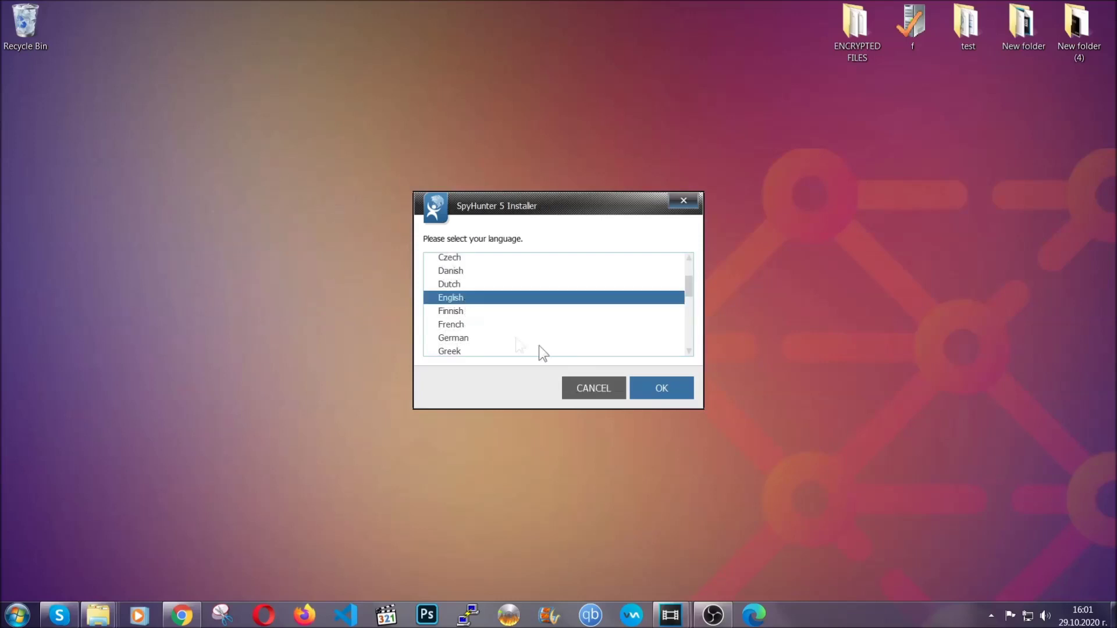
pyautogui.click(655, 387)
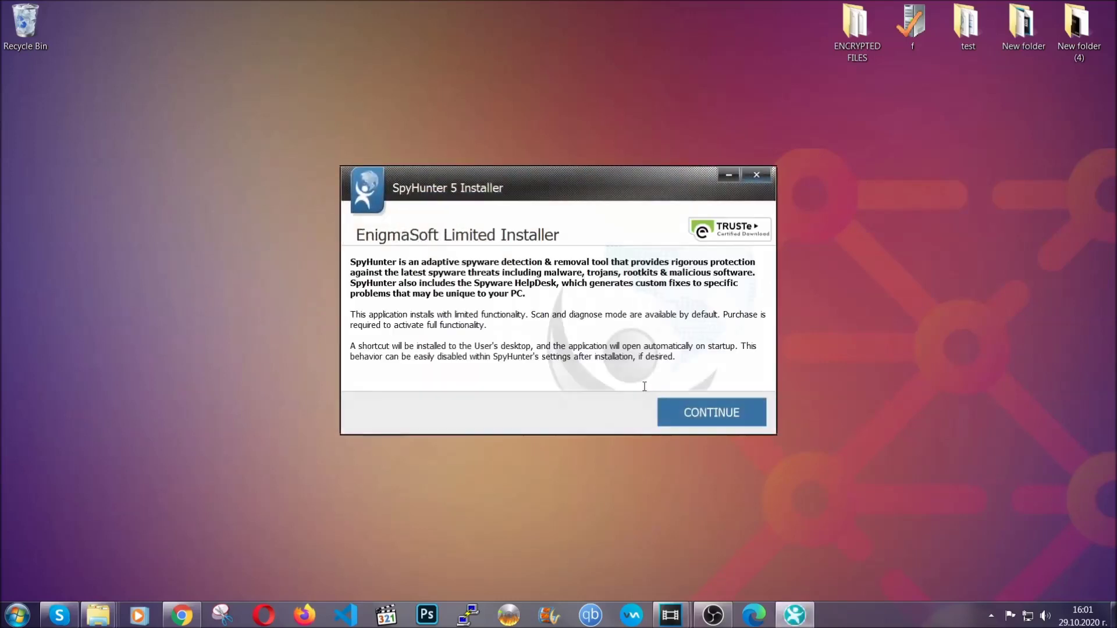
pyautogui.click(673, 411)
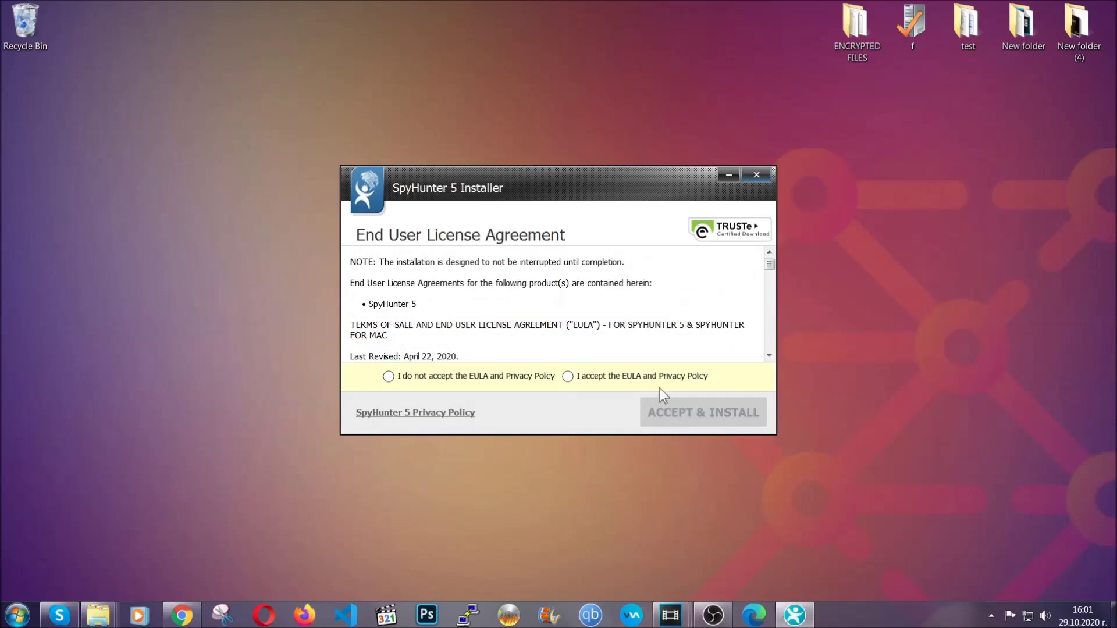
pyautogui.click(655, 374)
pyautogui.click(675, 411)
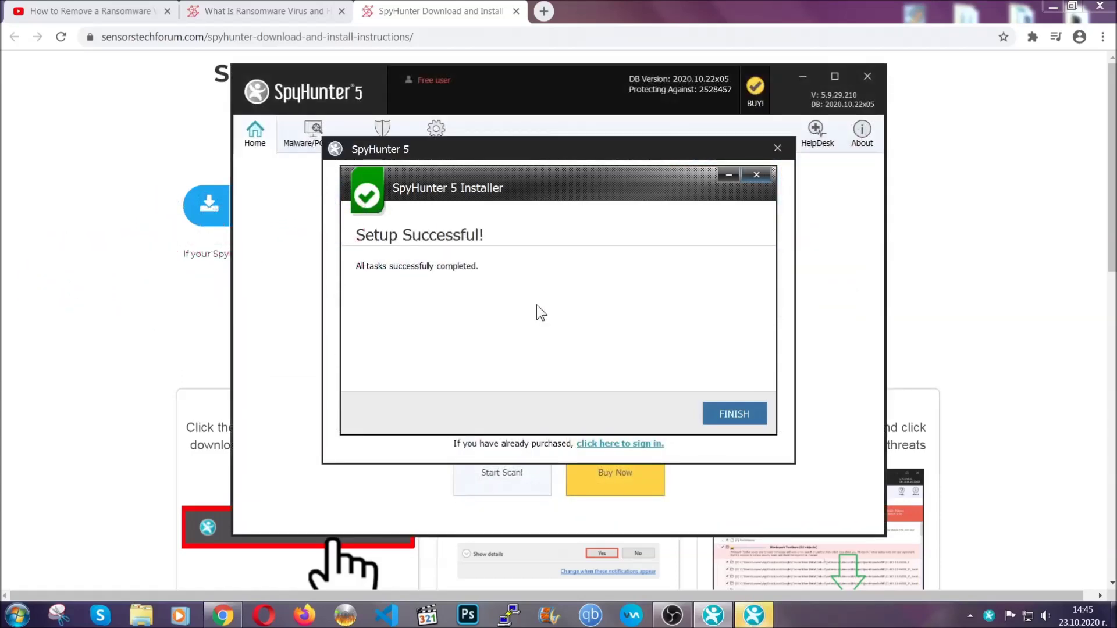
# Finish the SpyHunter 5 setup so it launches and scans the computer.
pyautogui.click(714, 415)
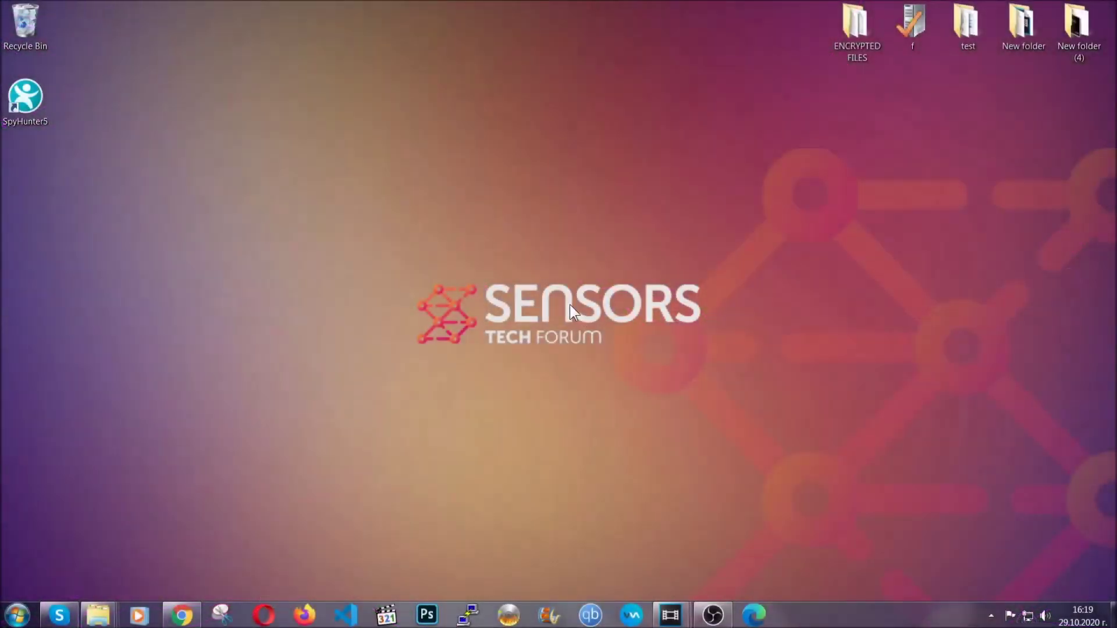
# Open Programs and Features with APPWIZ.CPL and uninstall SUSPICIOUS PROGRAM, confirming and dismissing the success message.
pyautogui.press('super+r')
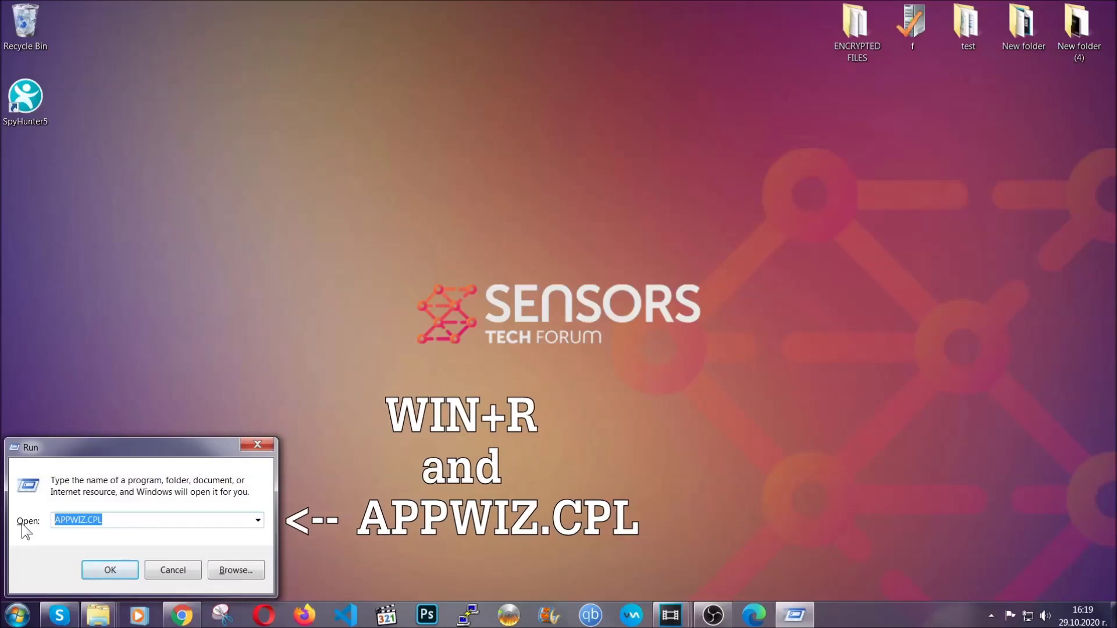
pyautogui.click(110, 568)
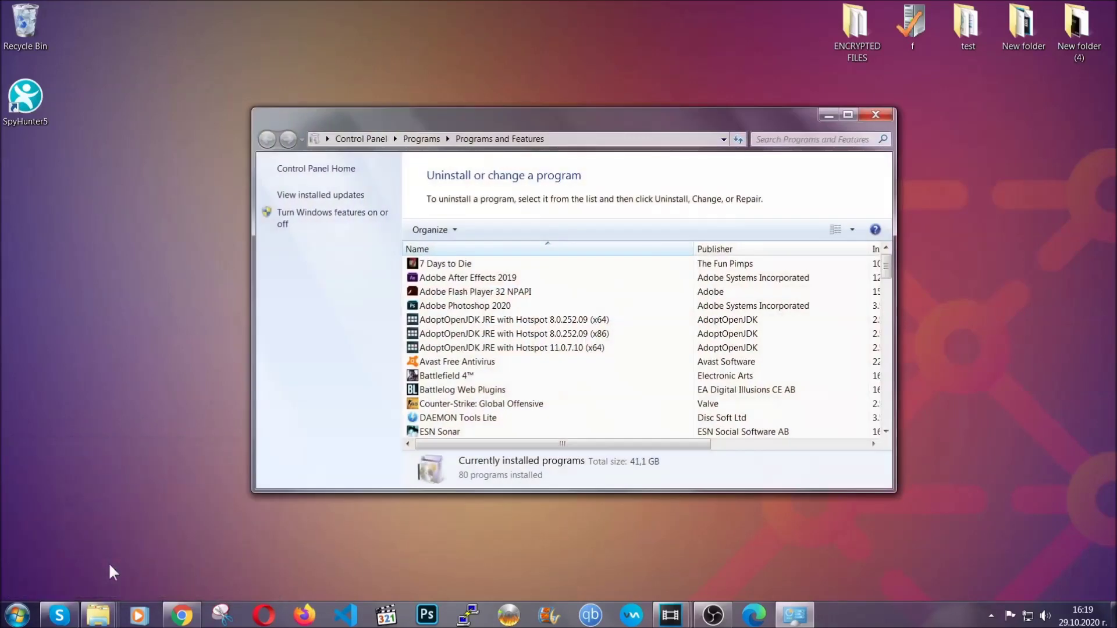
pyautogui.scroll(-20, 588, 310)
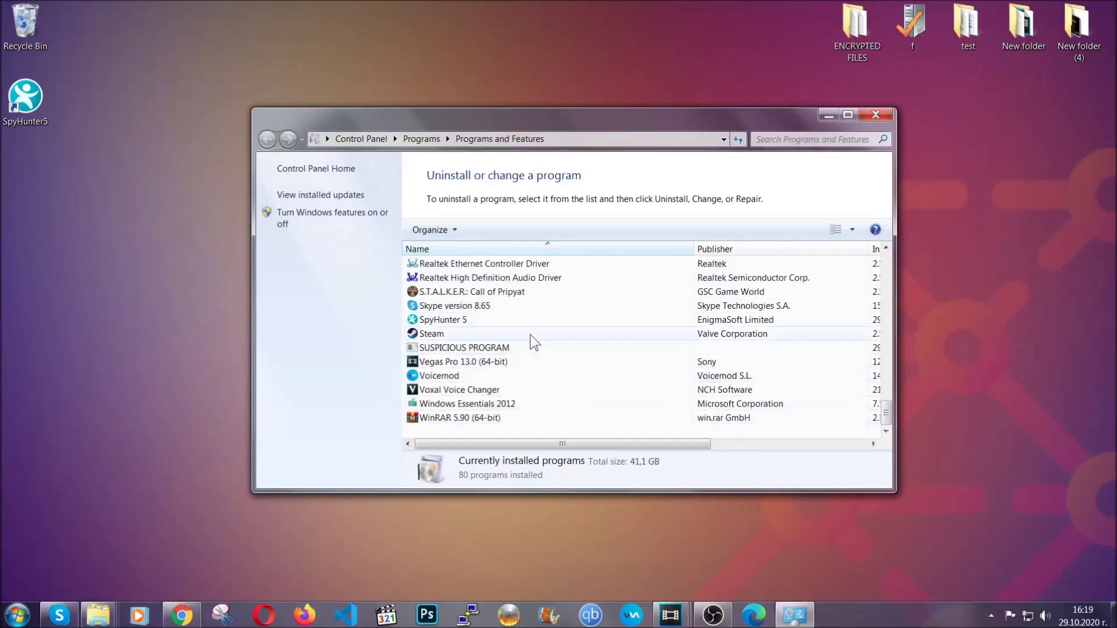
pyautogui.click(472, 348)
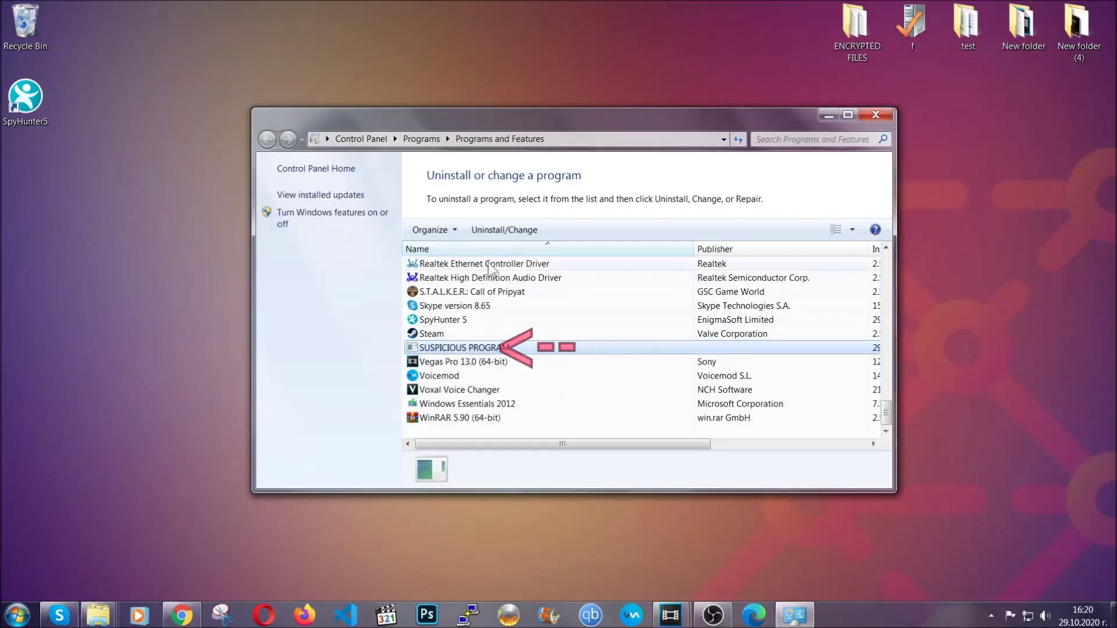
pyautogui.click(495, 229)
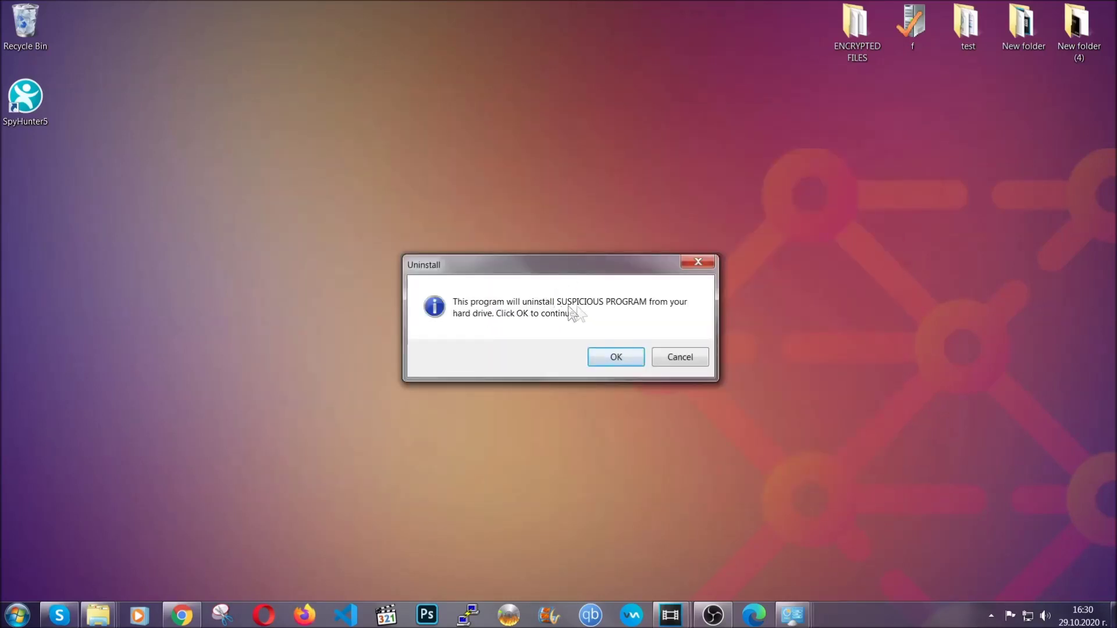
pyautogui.click(611, 360)
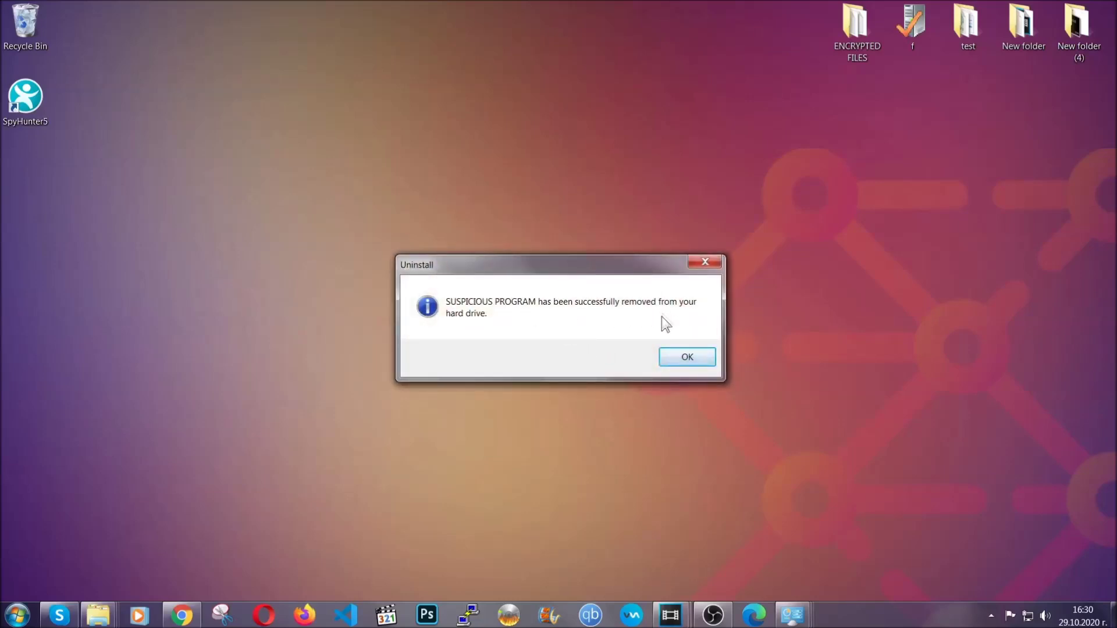
pyautogui.click(670, 355)
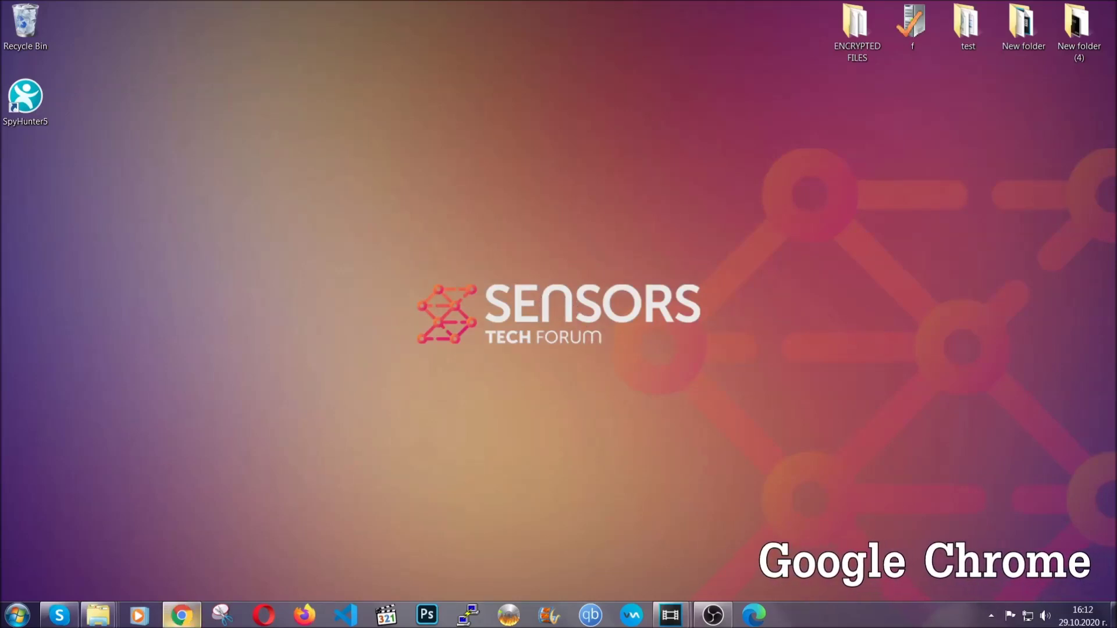
# Bring Chrome forward and go to chrome://settings/clearBrowserData in the address bar.
pyautogui.click(187, 617)
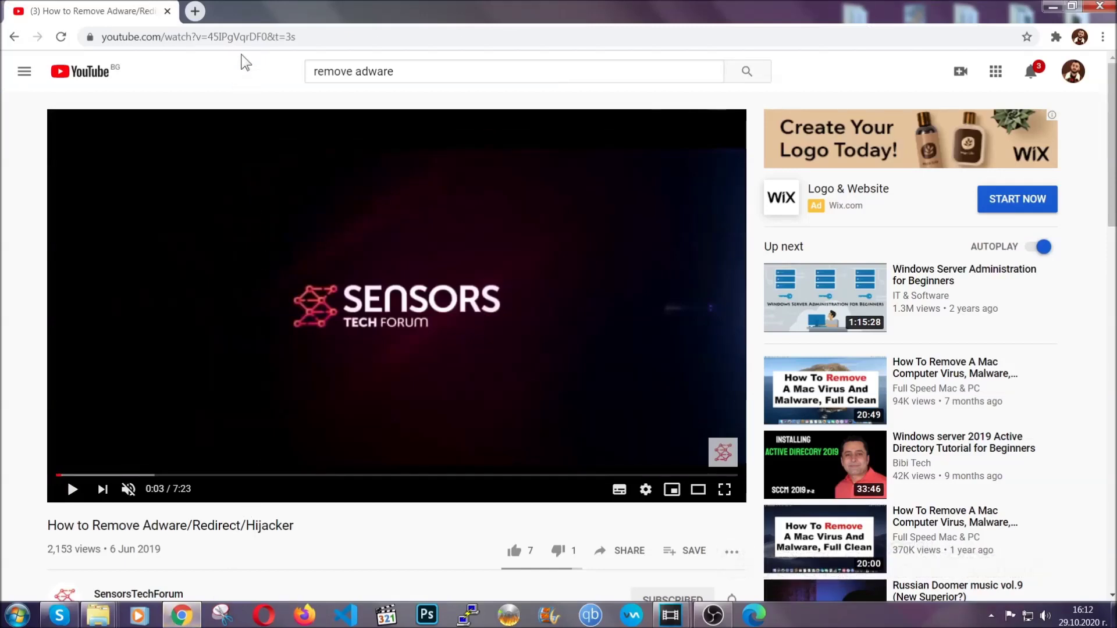
pyautogui.click(242, 38)
pyautogui.write('chro')
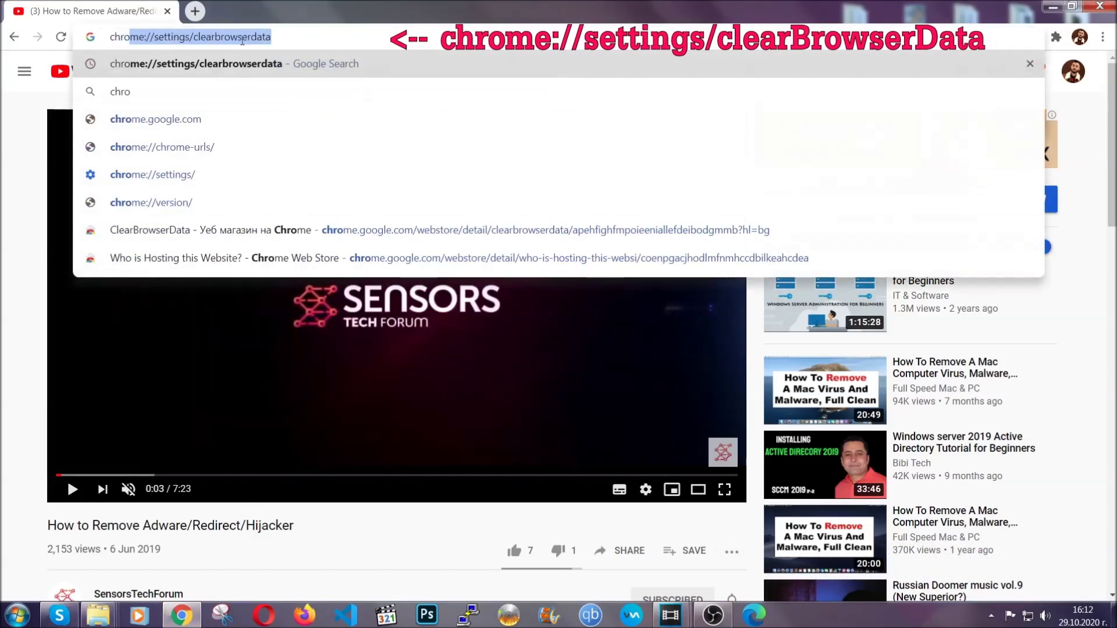
pyautogui.write('me:/')
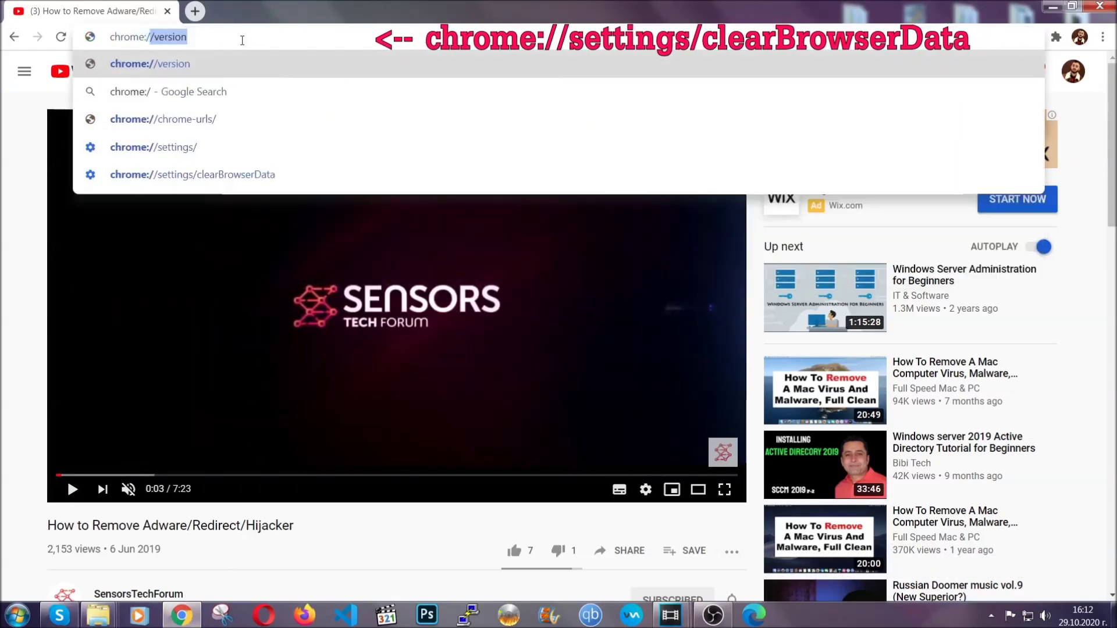
pyautogui.write('/setting')
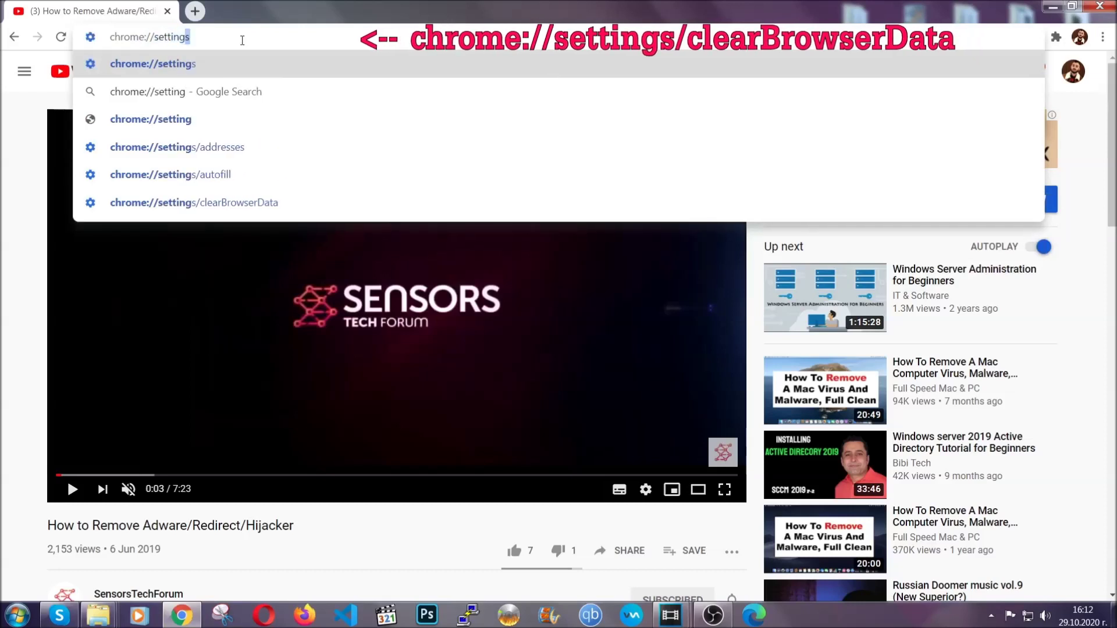
pyautogui.write('s/ce')
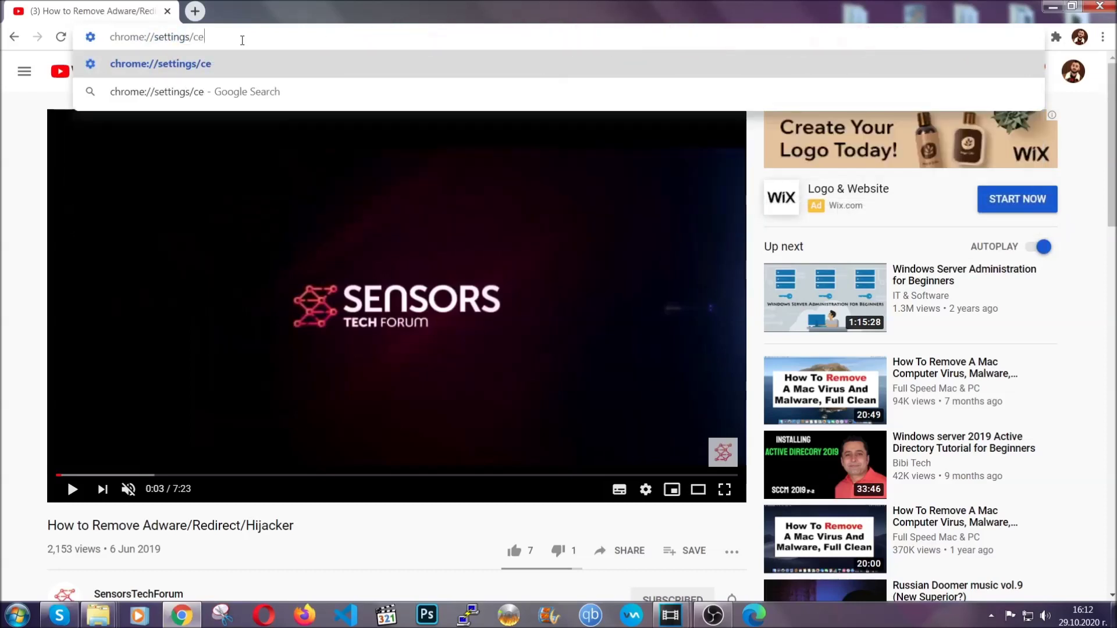
pyautogui.press('BackSpace')
pyautogui.write('lea')
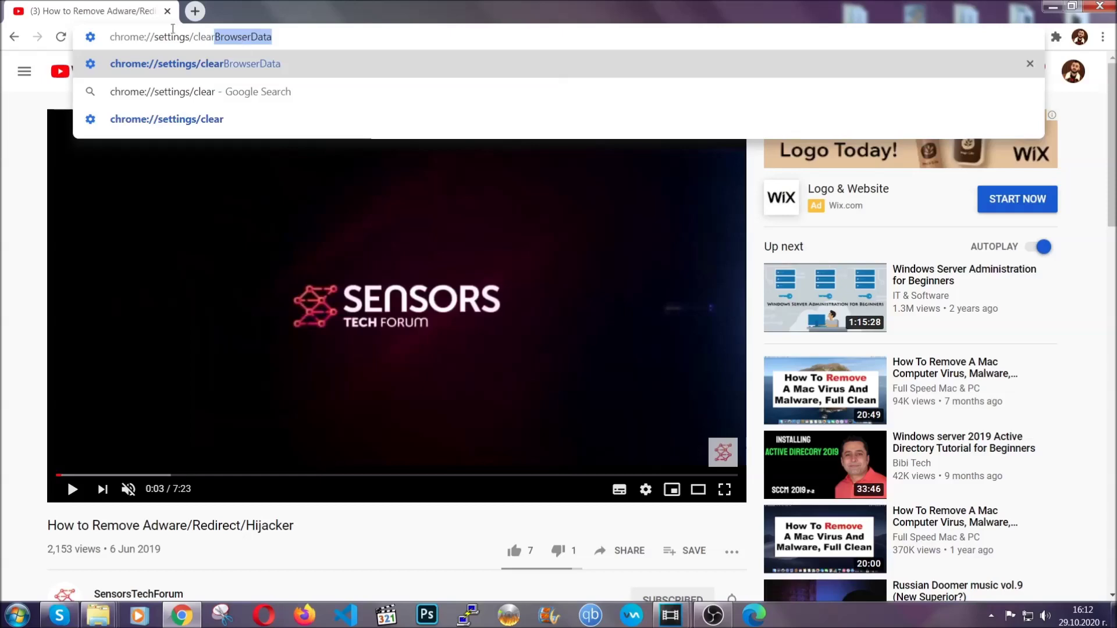
pyautogui.write('r')
pyautogui.click(163, 65)
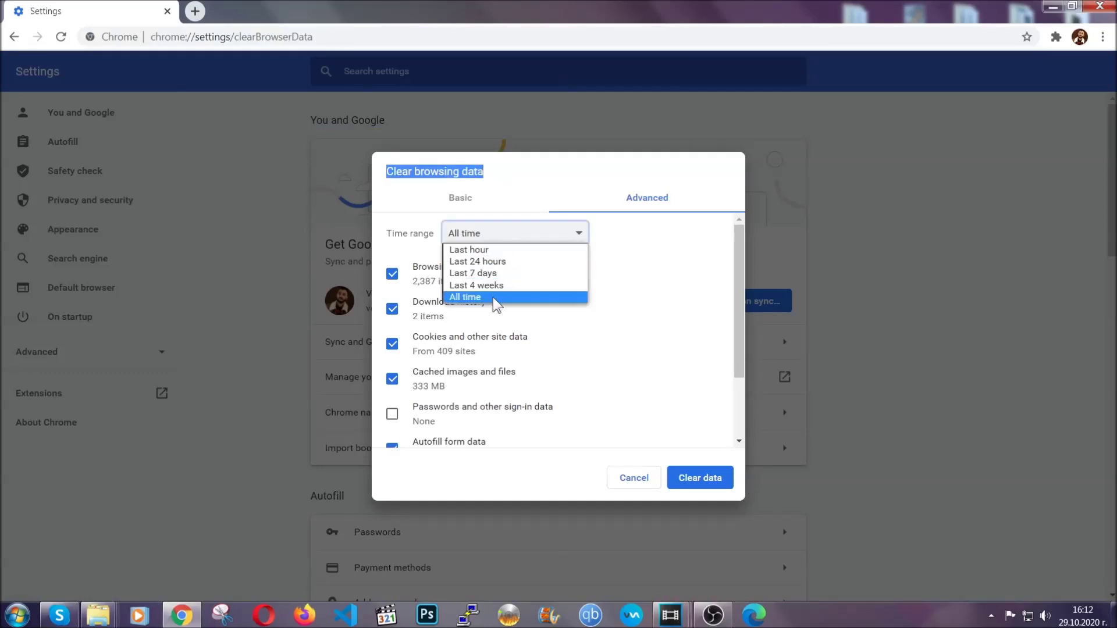
# Clear all-time browsing data, including cookies and cache, with Passwords left unticked.
pyautogui.click(493, 297)
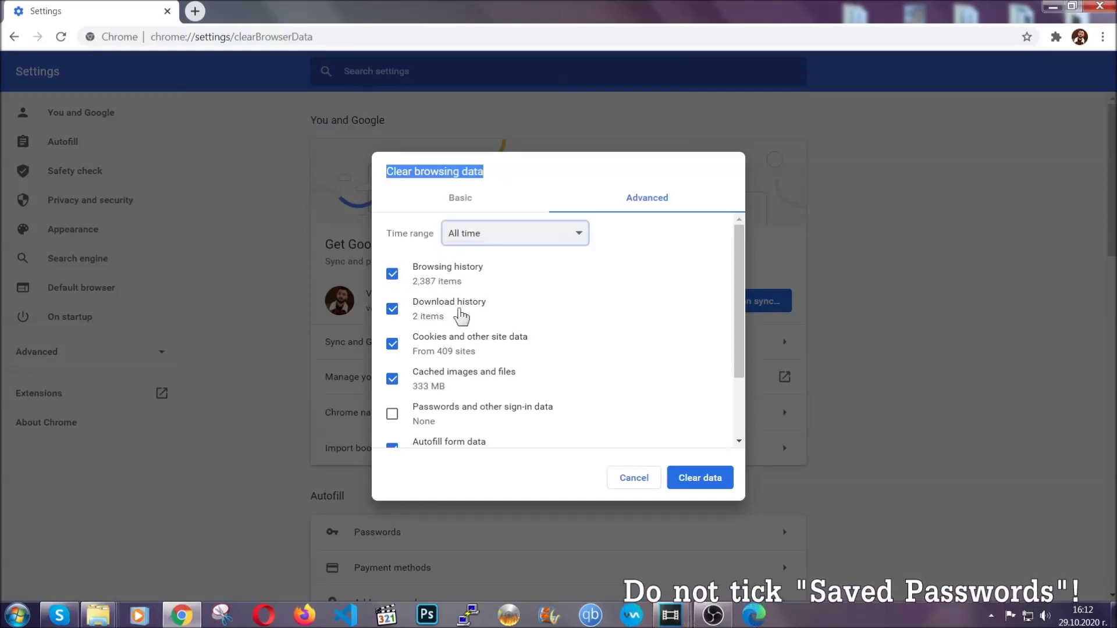
pyautogui.scroll(-3, 453, 384)
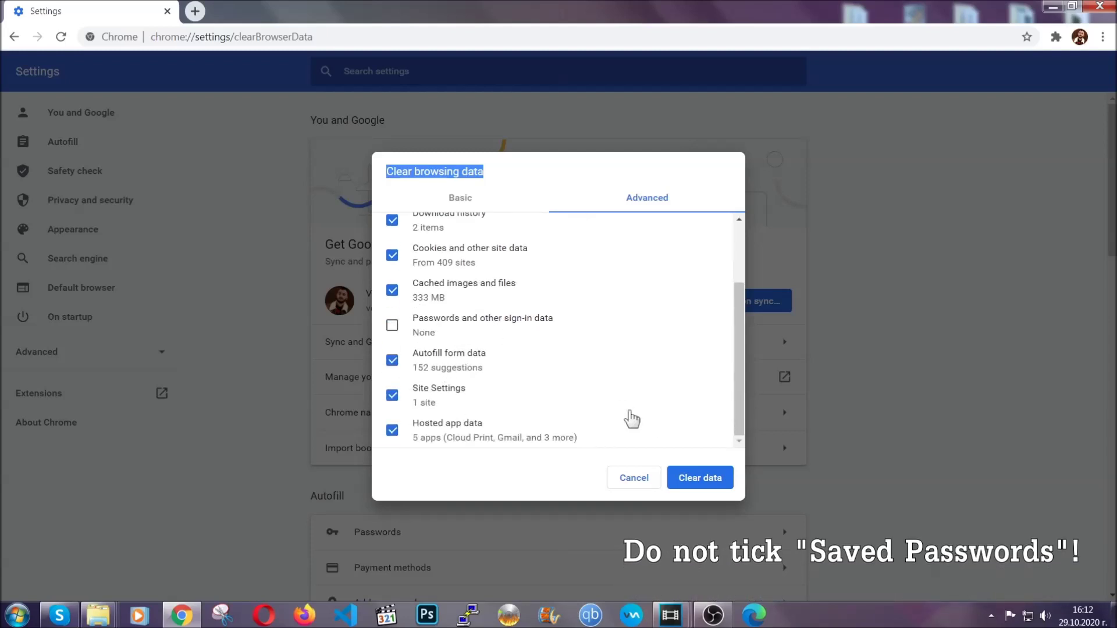
pyautogui.click(686, 478)
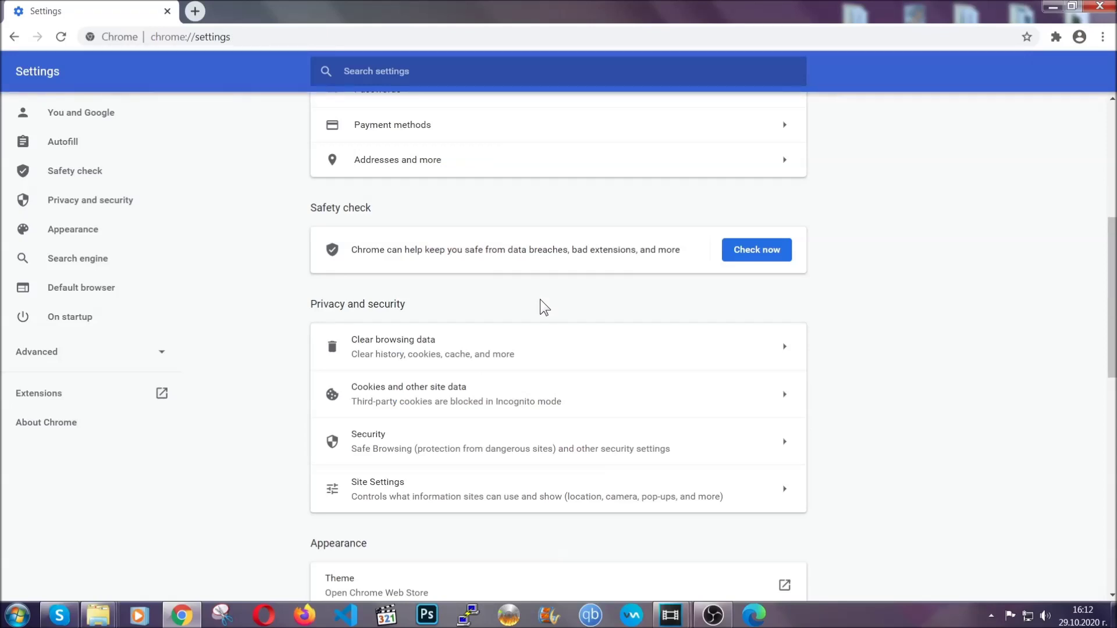
# Remove the Bulk Media Downloader extension via More tools > Extensions, then minimize Chrome.
pyautogui.click(1103, 38)
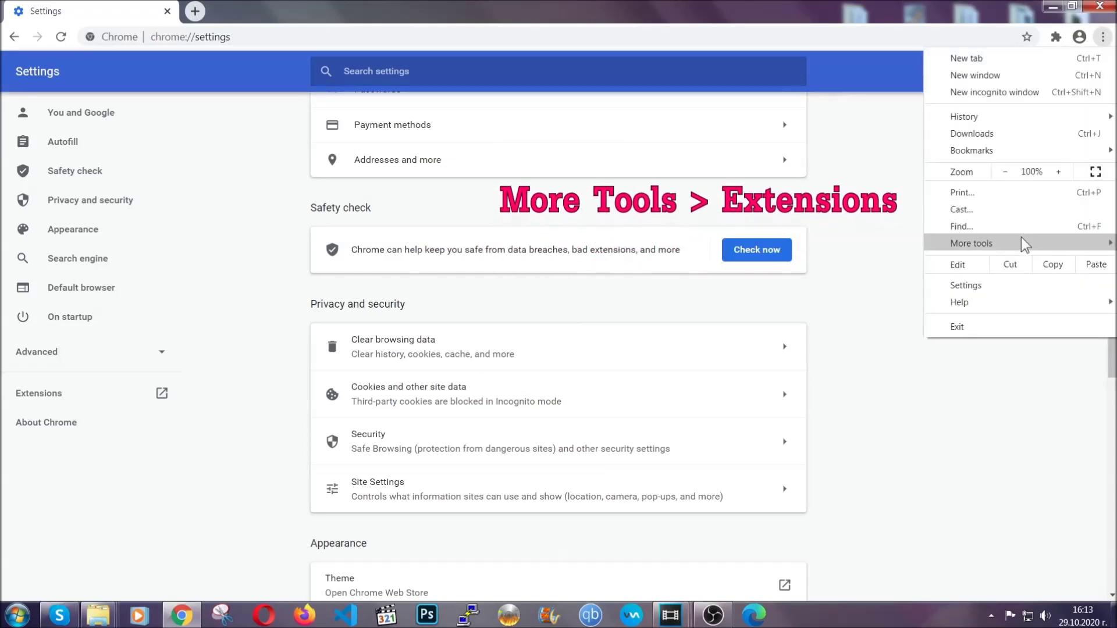
pyautogui.moveTo(1021, 237)
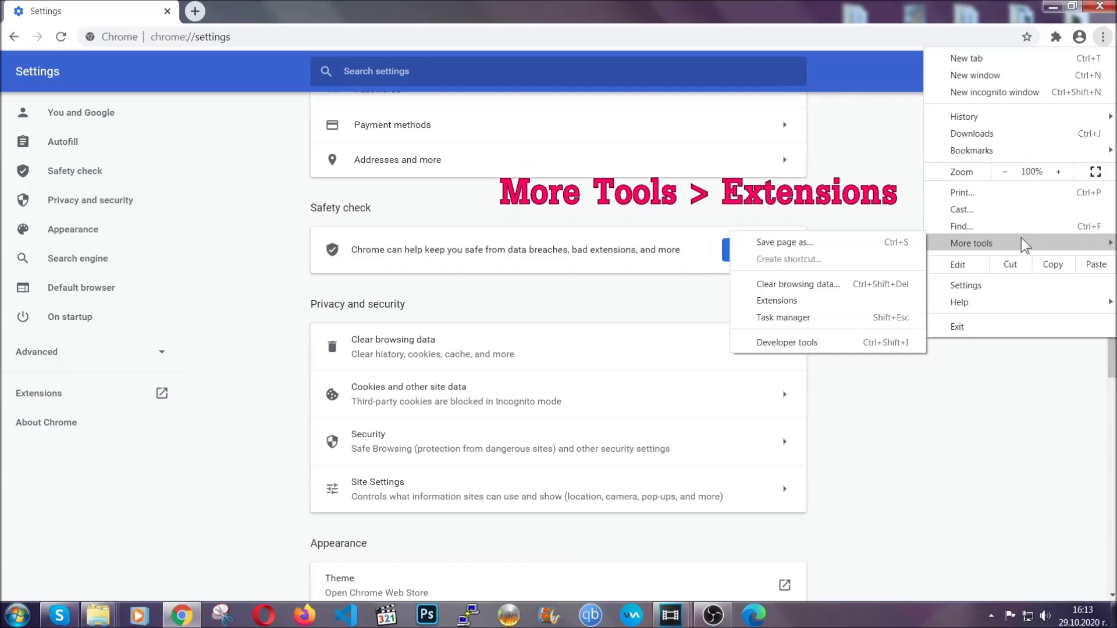
pyautogui.click(808, 305)
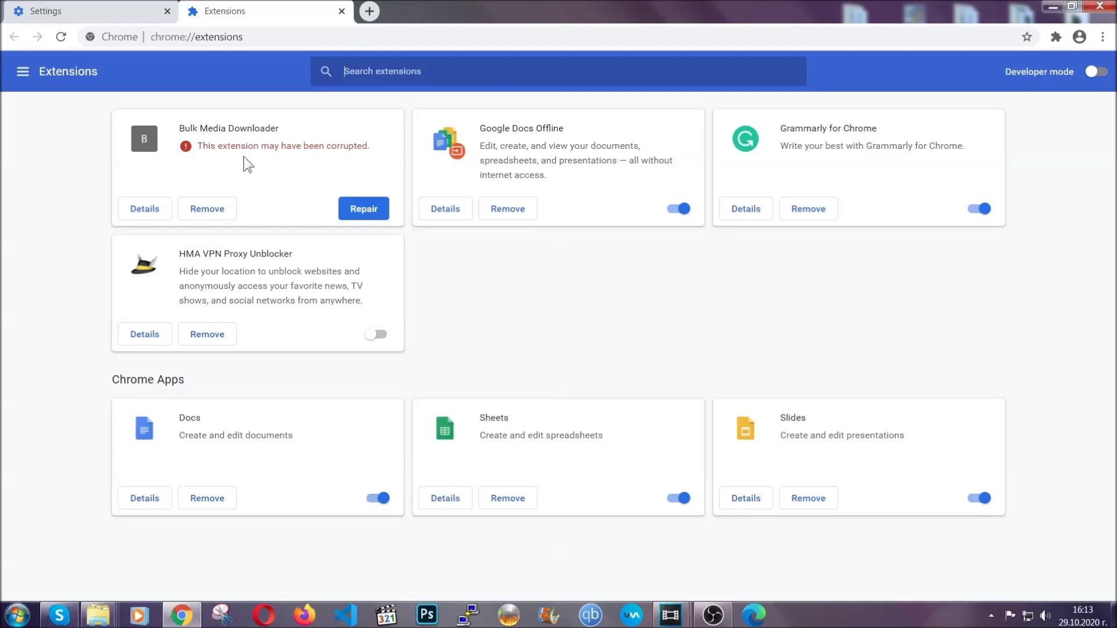
pyautogui.click(208, 209)
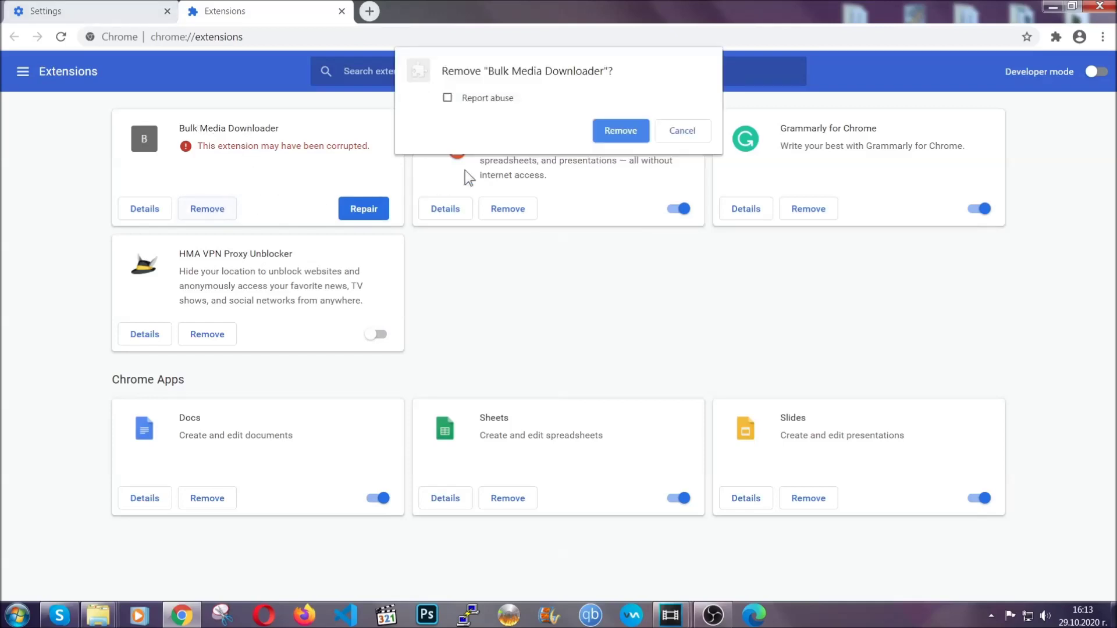
pyautogui.click(605, 133)
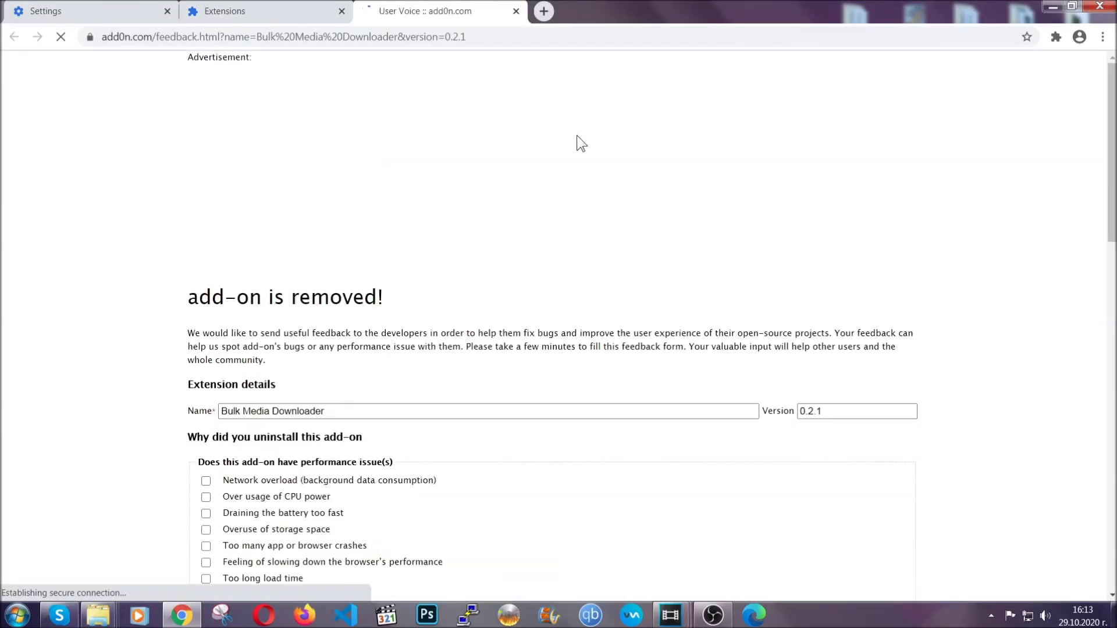
pyautogui.click(284, 12)
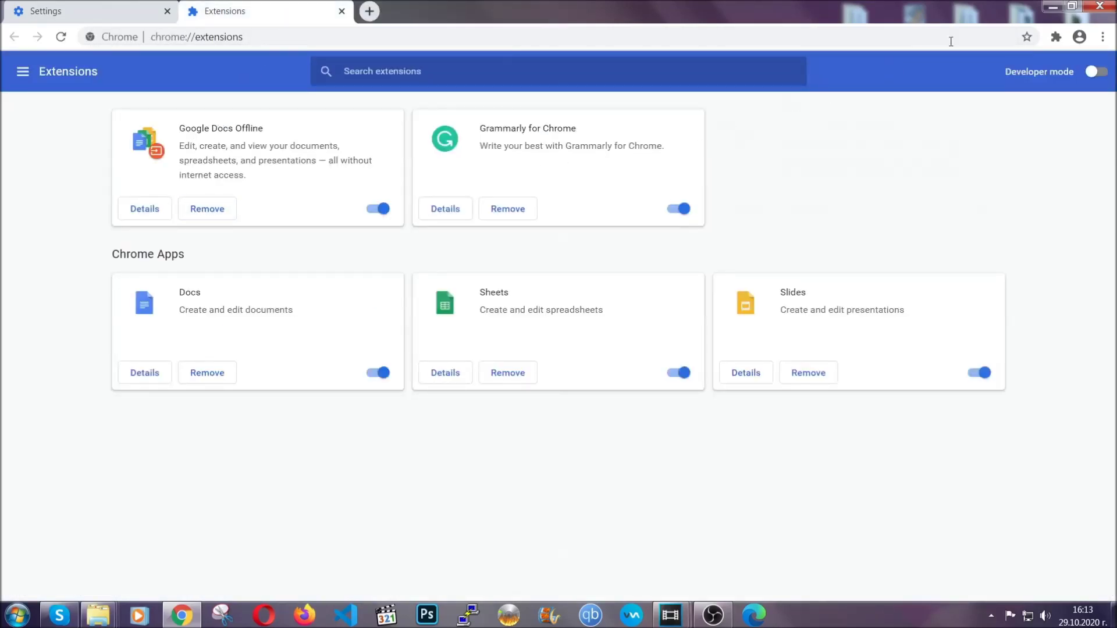
pyautogui.click(1044, 6)
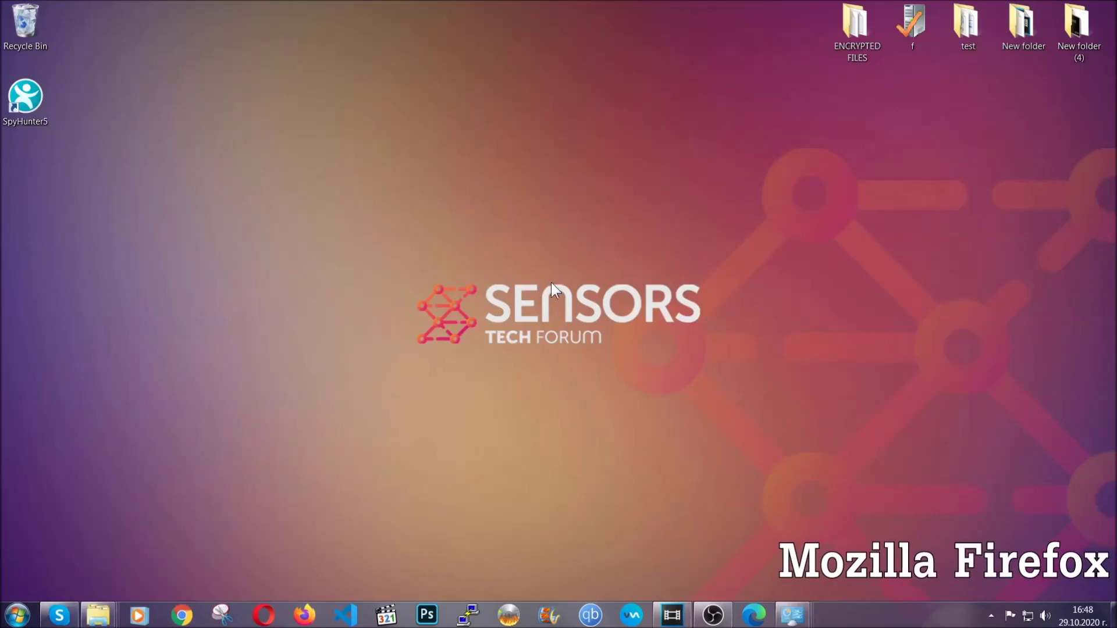
# Launch Firefox, load about:support, and start the Refresh Firefox reset.
pyautogui.click(304, 611)
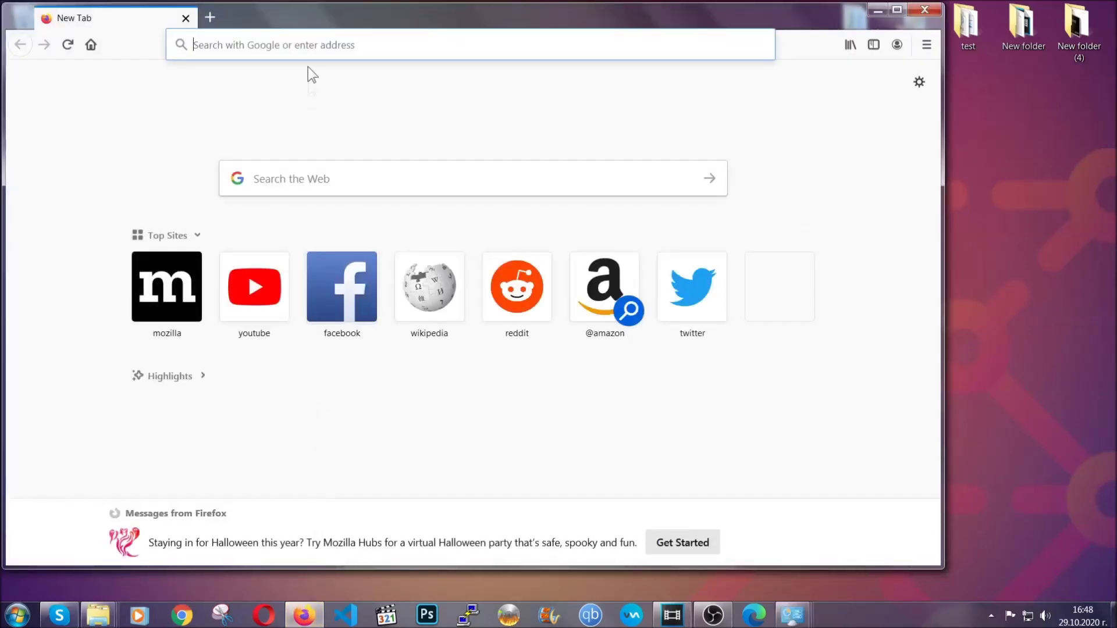
pyautogui.click(306, 43)
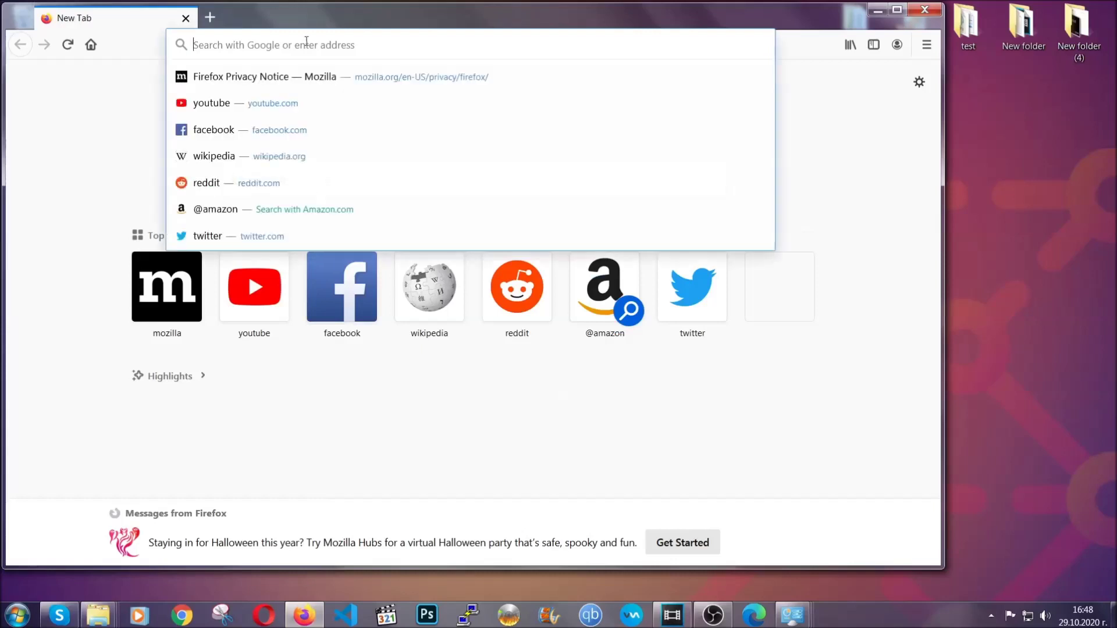
pyautogui.write('about:support')
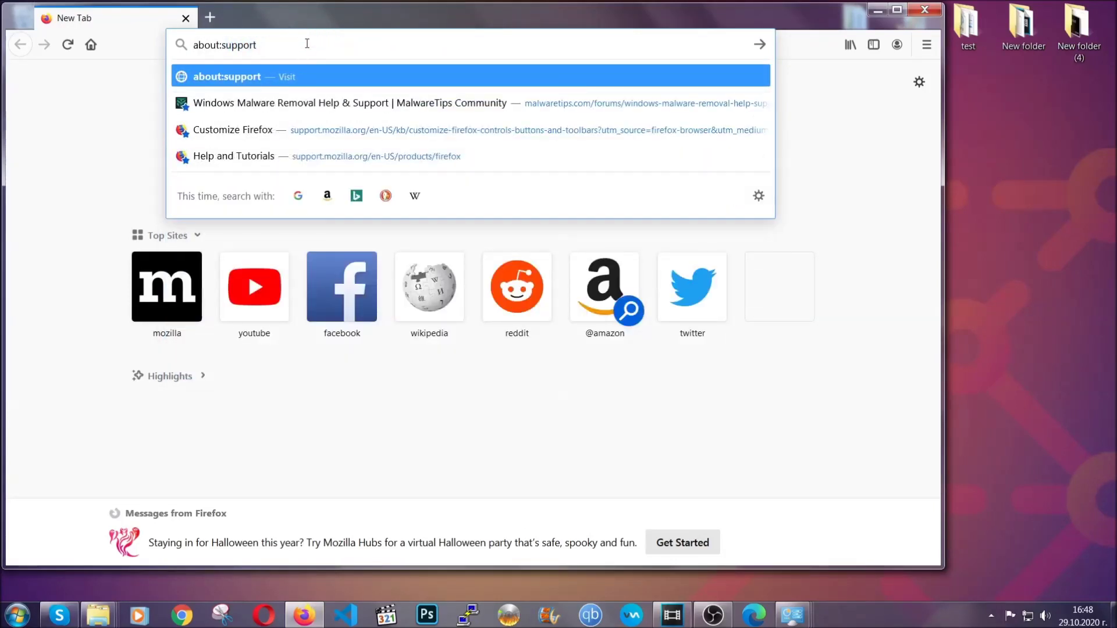
pyautogui.press('Return')
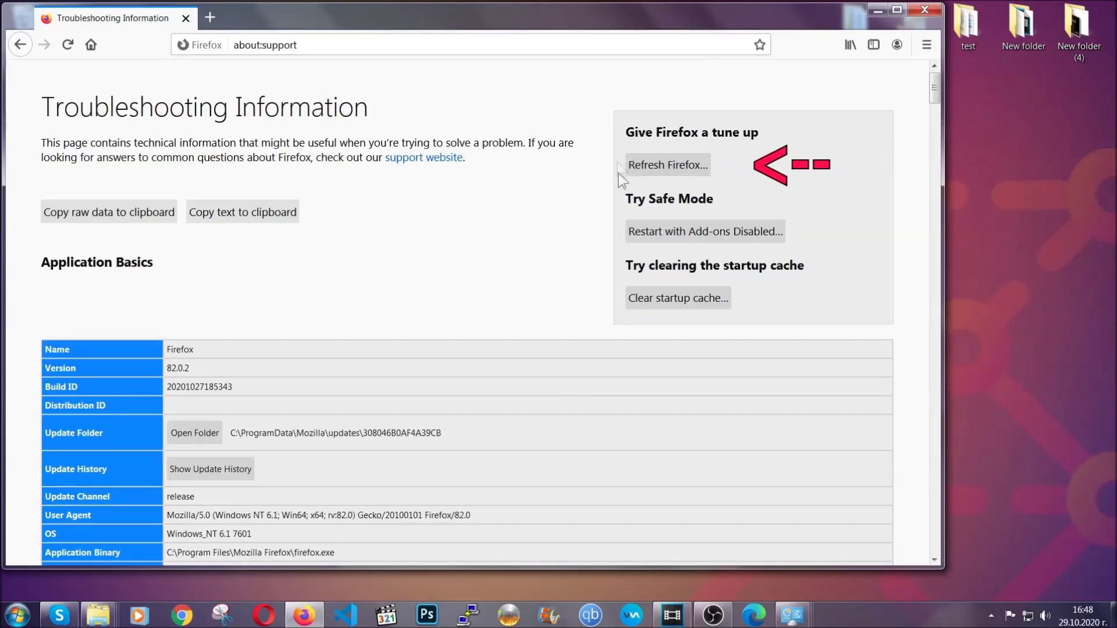
pyautogui.click(661, 169)
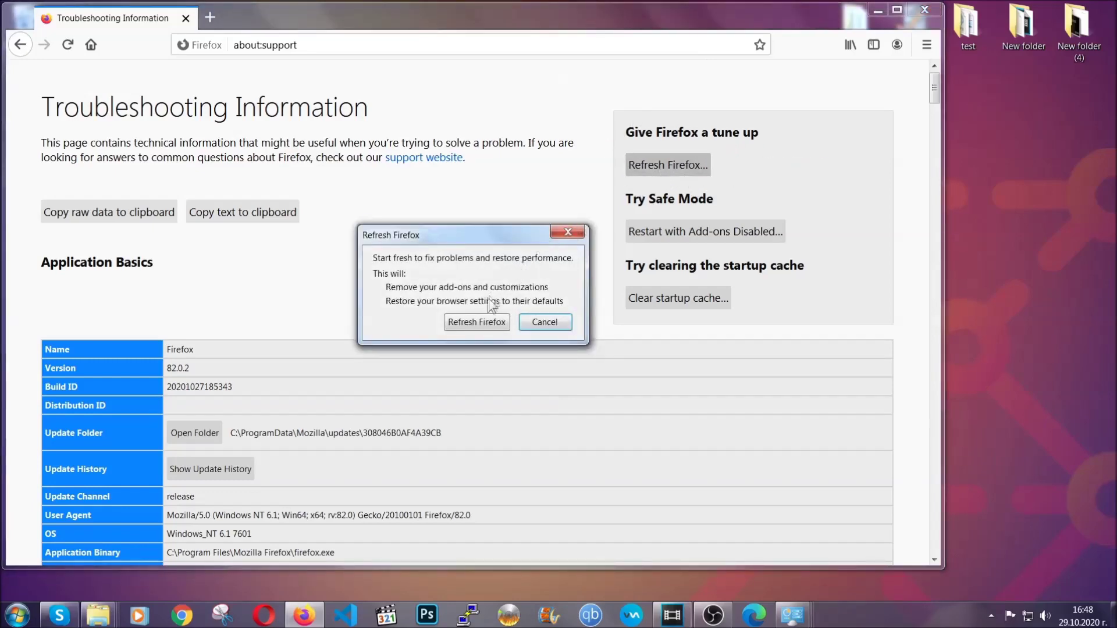
# Confirm Refresh Firefox, finish the Import Wizard, and minimize Firefox.
pyautogui.click(474, 324)
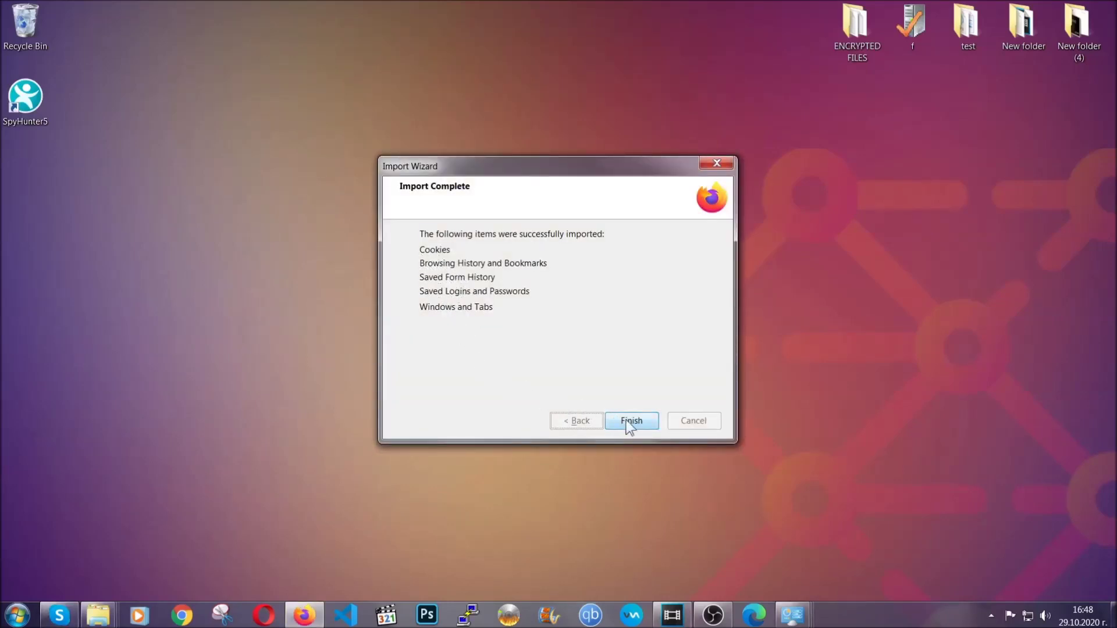
pyautogui.click(629, 421)
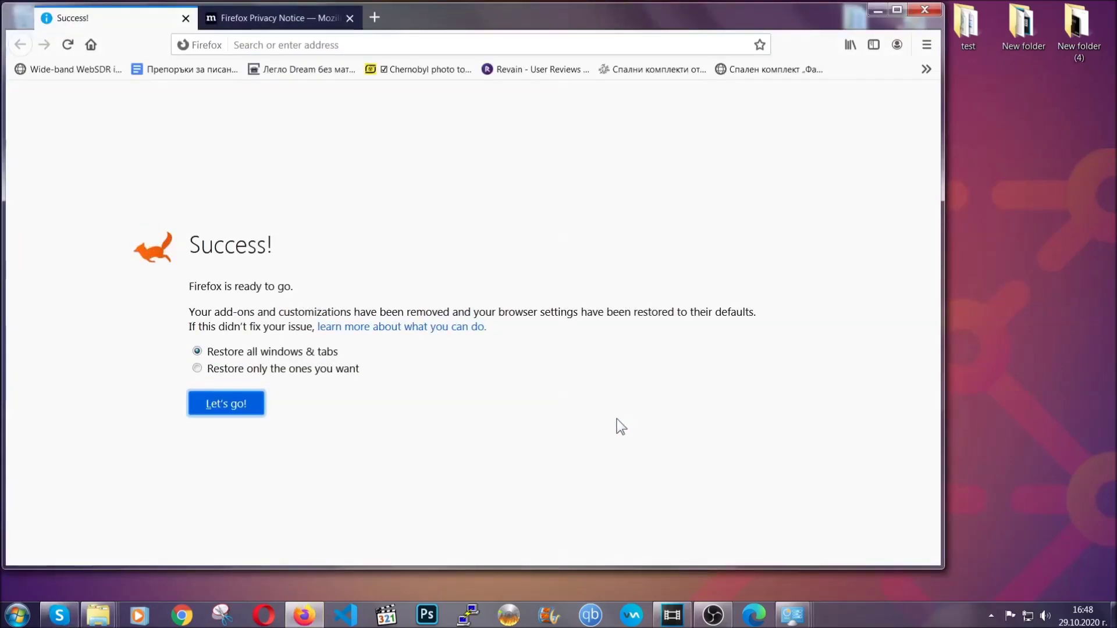
pyautogui.click(876, 10)
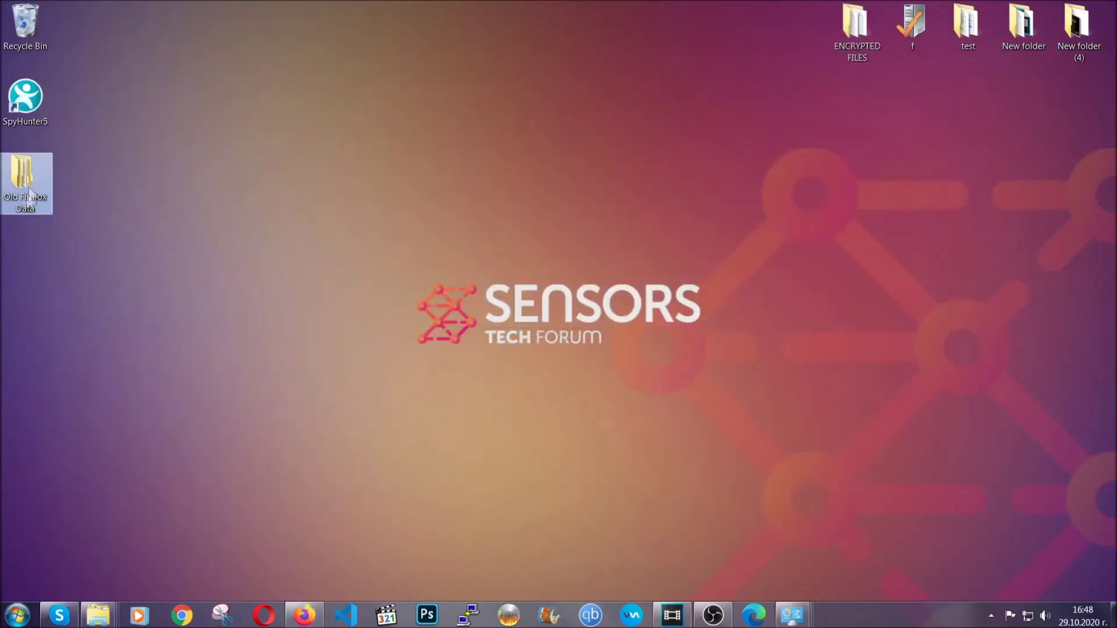
# Load edge://settings/clearBrowserData in Microsoft Edge's address bar.
pyautogui.moveTo(18, 197)
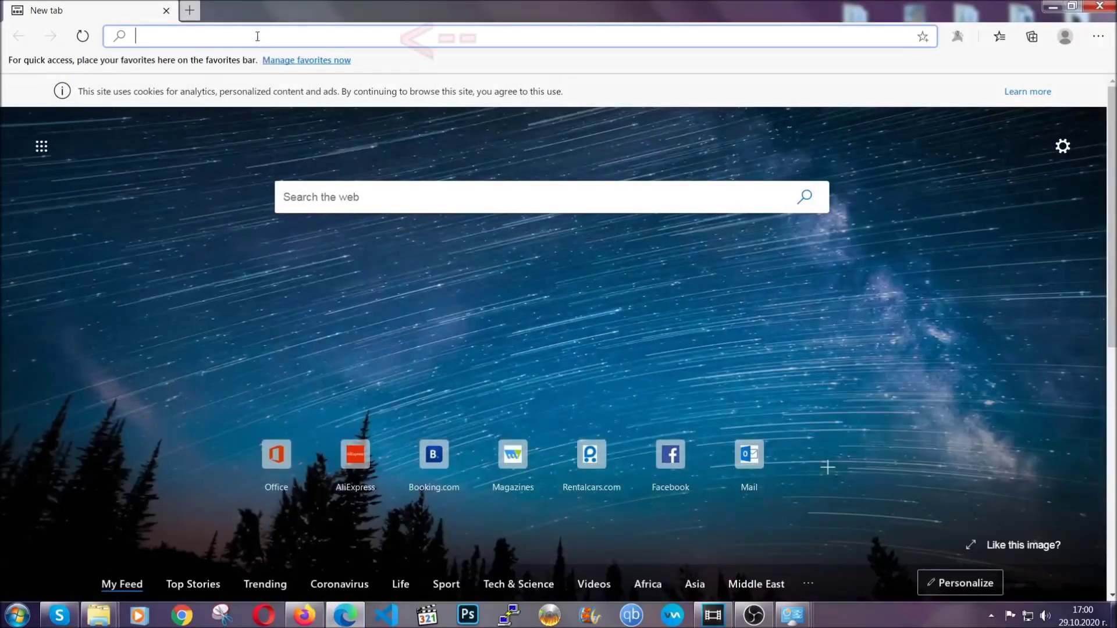
pyautogui.write('edge:')
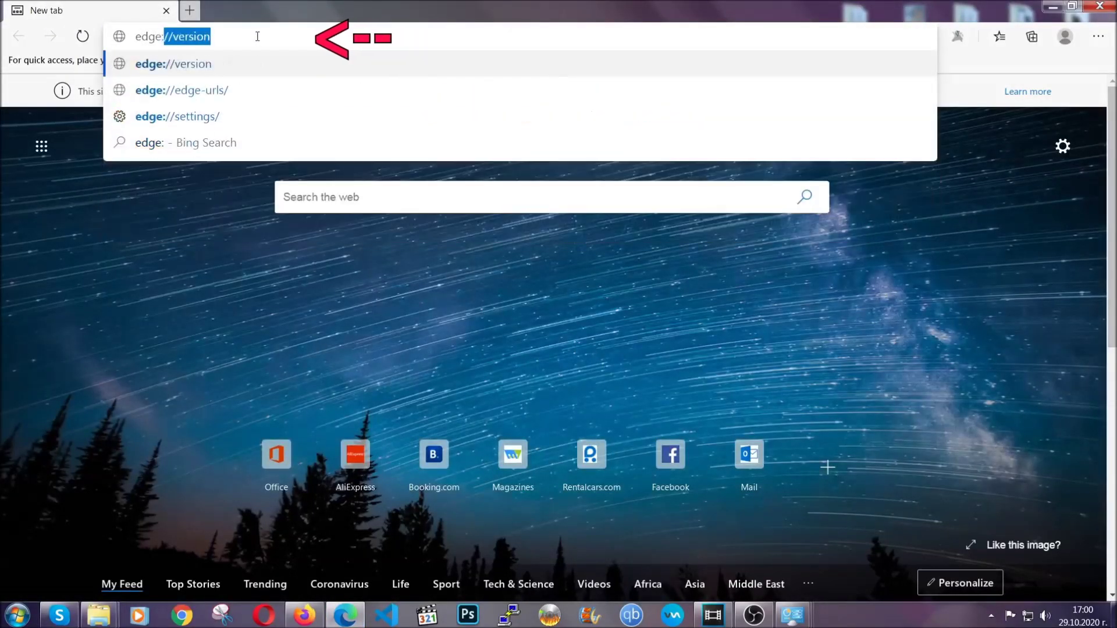
pyautogui.write('//settings/')
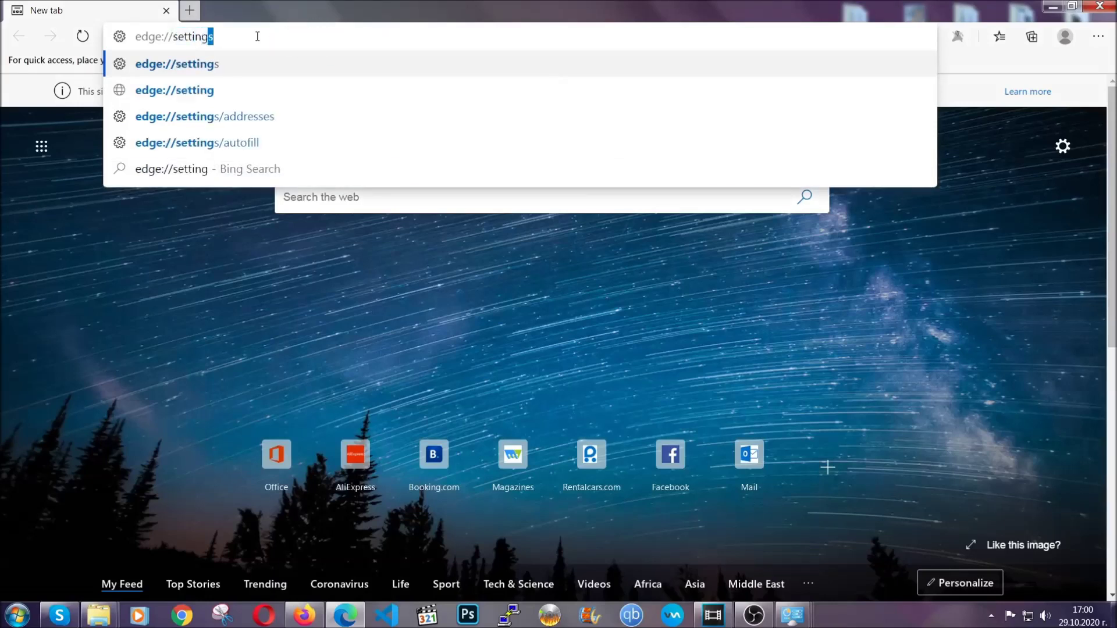
pyautogui.write('clear')
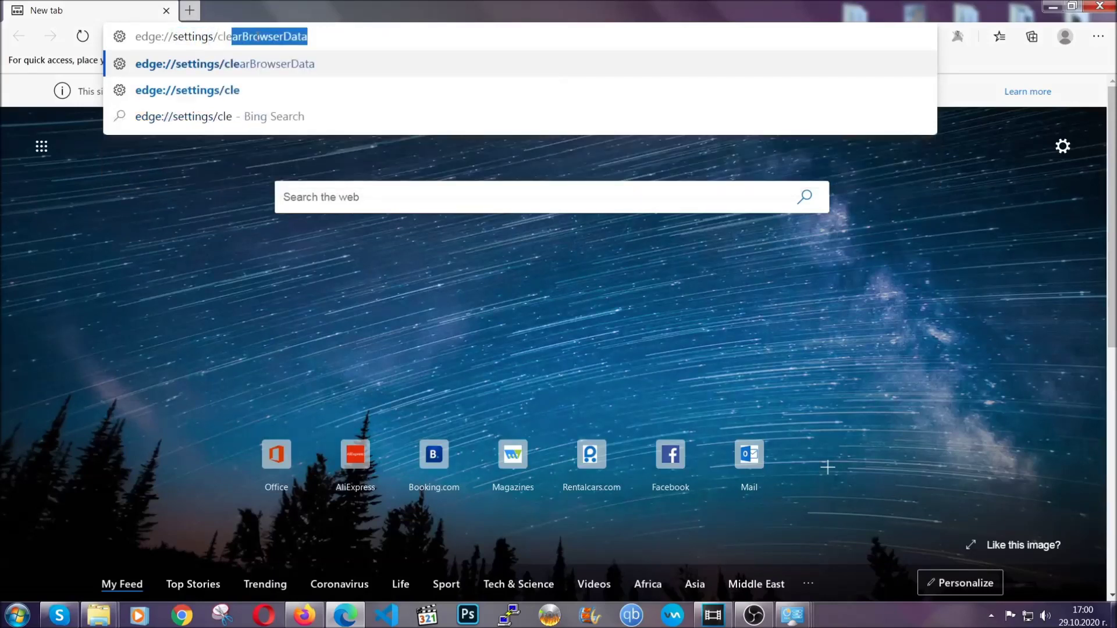
pyautogui.write('BrowserDa')
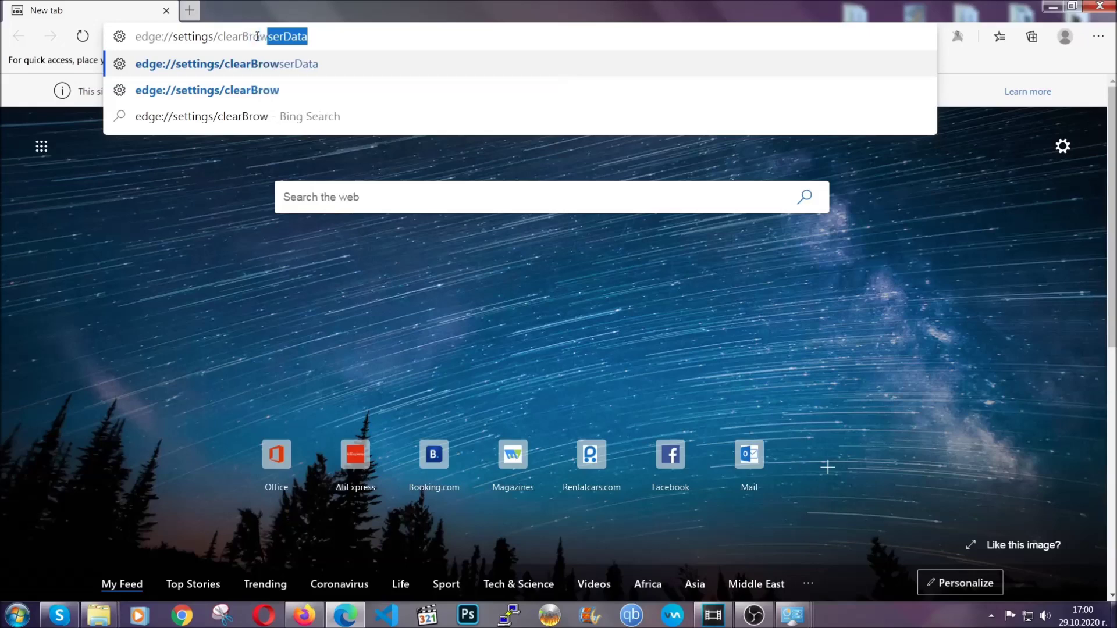
pyautogui.write('ta')
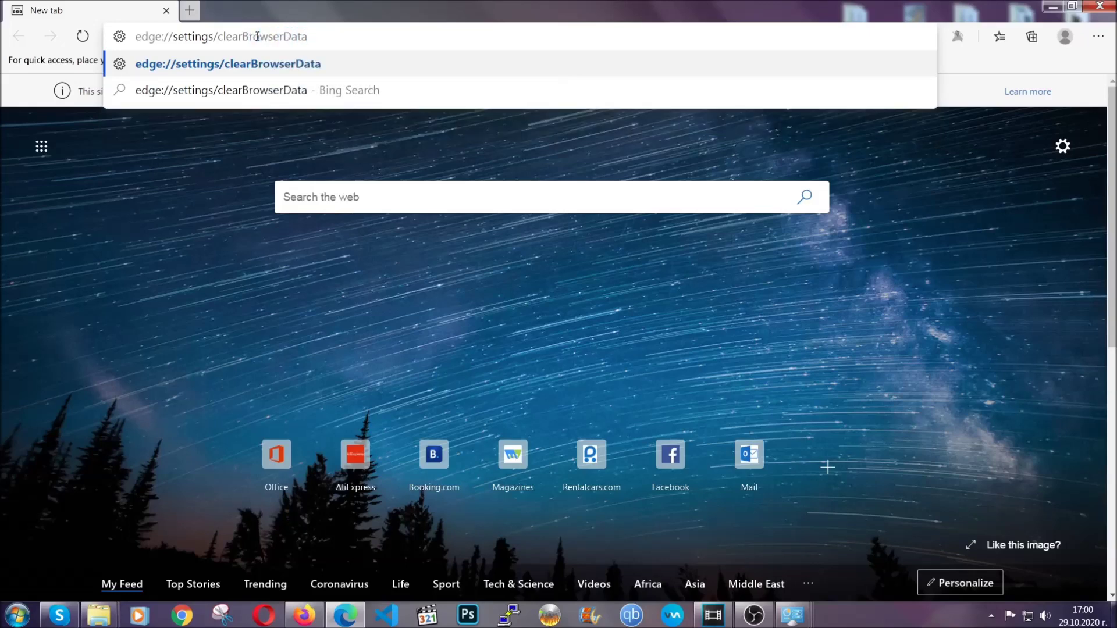
pyautogui.press('Return')
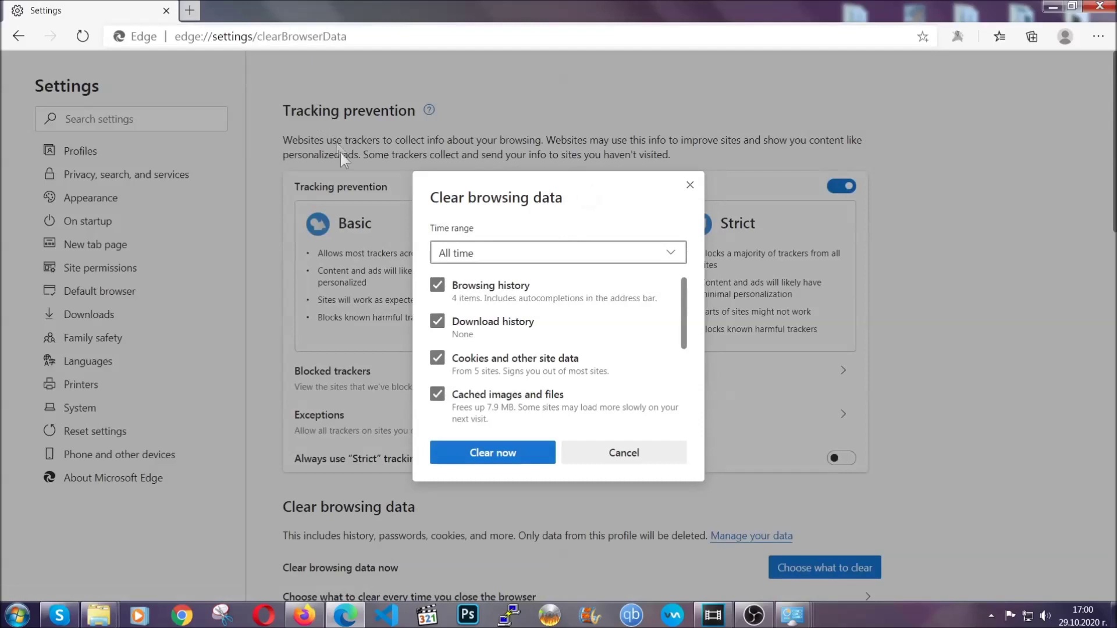
# Clear Edge's browsing data for All time, leaving saved passwords unticked.
pyautogui.click(460, 259)
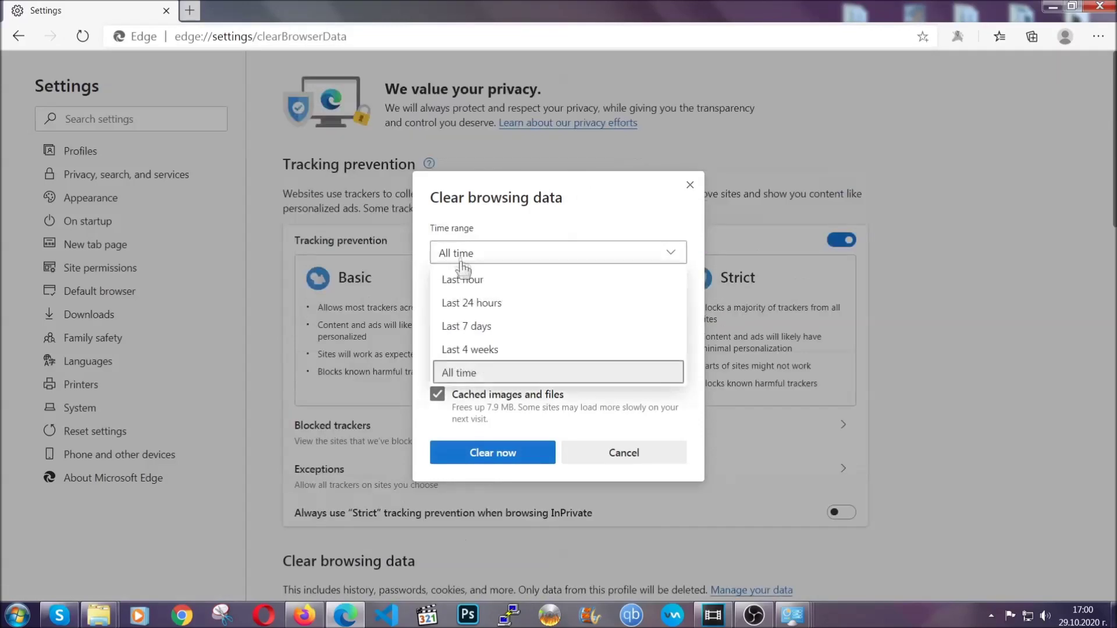
pyautogui.click(462, 370)
pyautogui.scroll(-3, 463, 372)
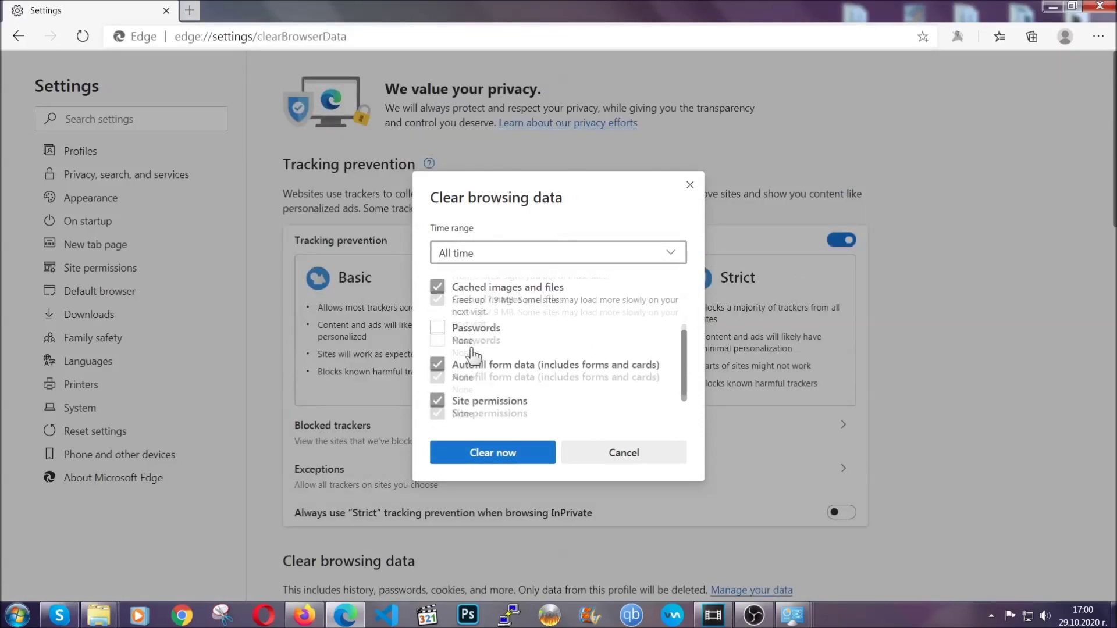
pyautogui.click(486, 459)
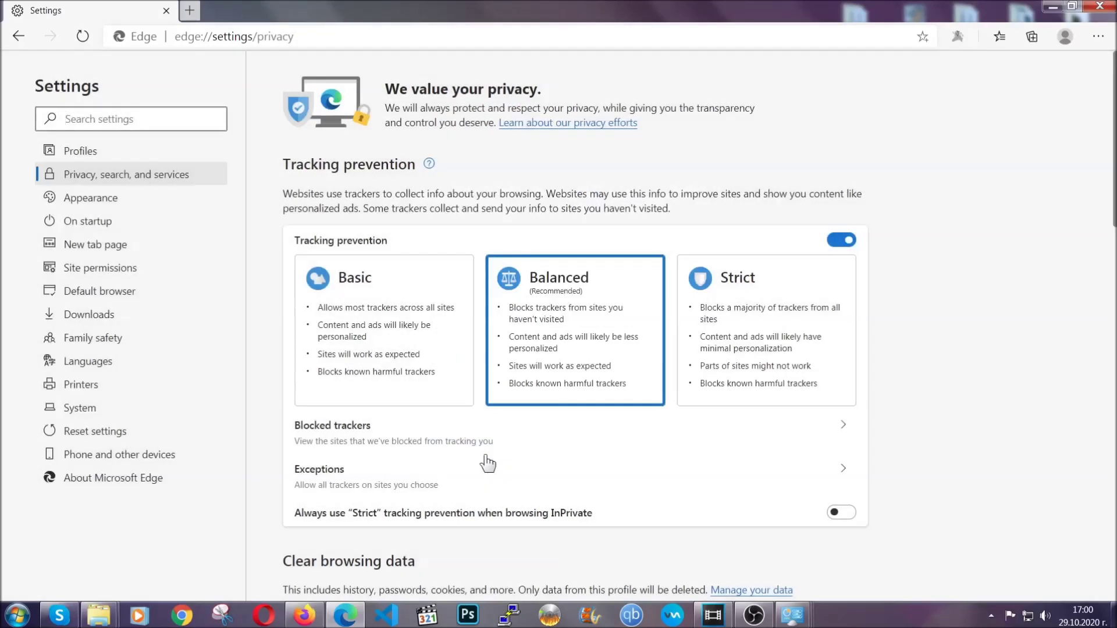
# Remove the Chinese-named extension on Edge's Extensions page, then close Edge.
pyautogui.click(1098, 37)
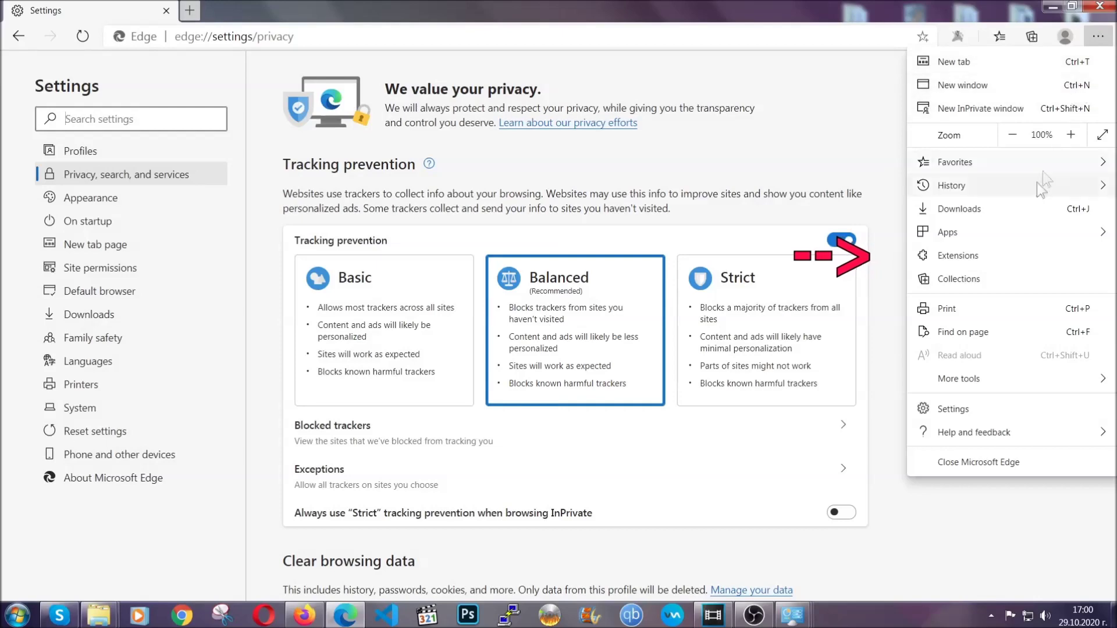
pyautogui.click(1016, 248)
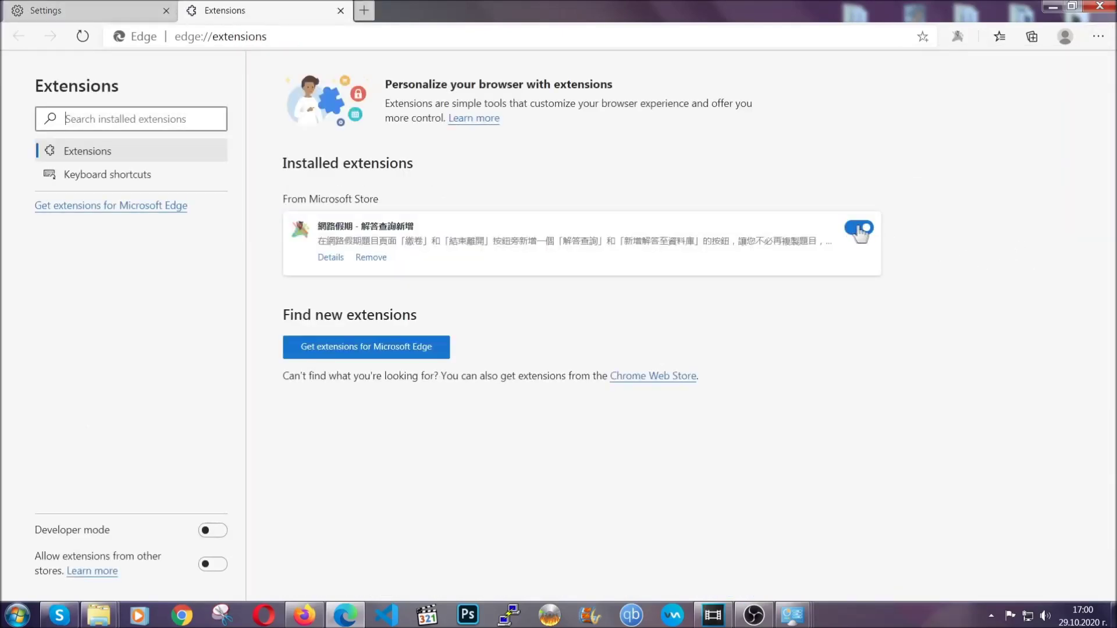
pyautogui.click(365, 259)
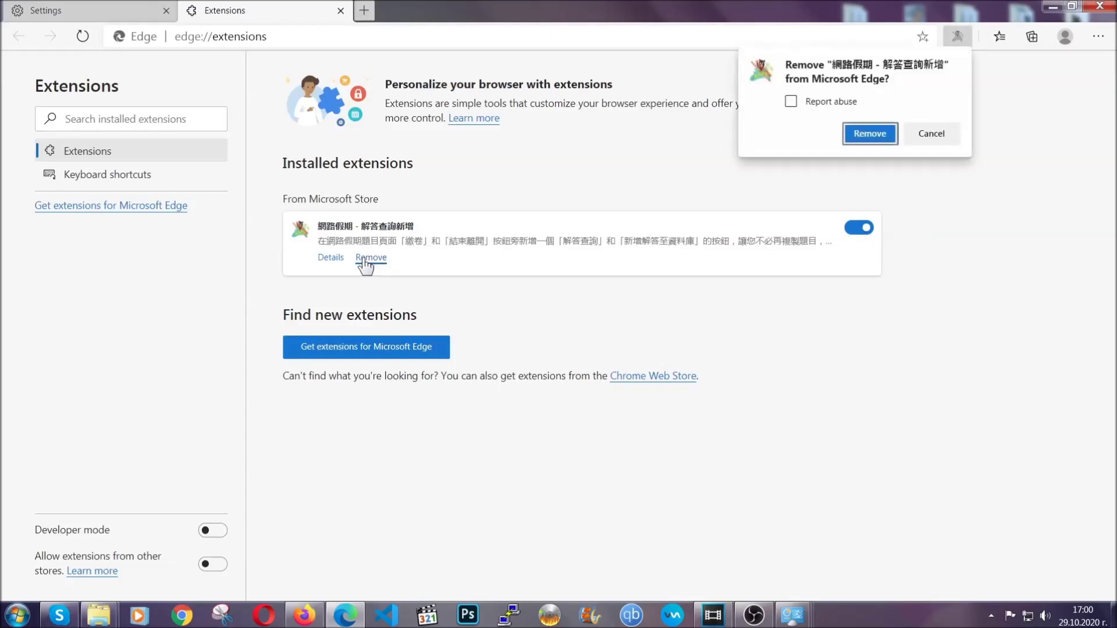
pyautogui.click(867, 134)
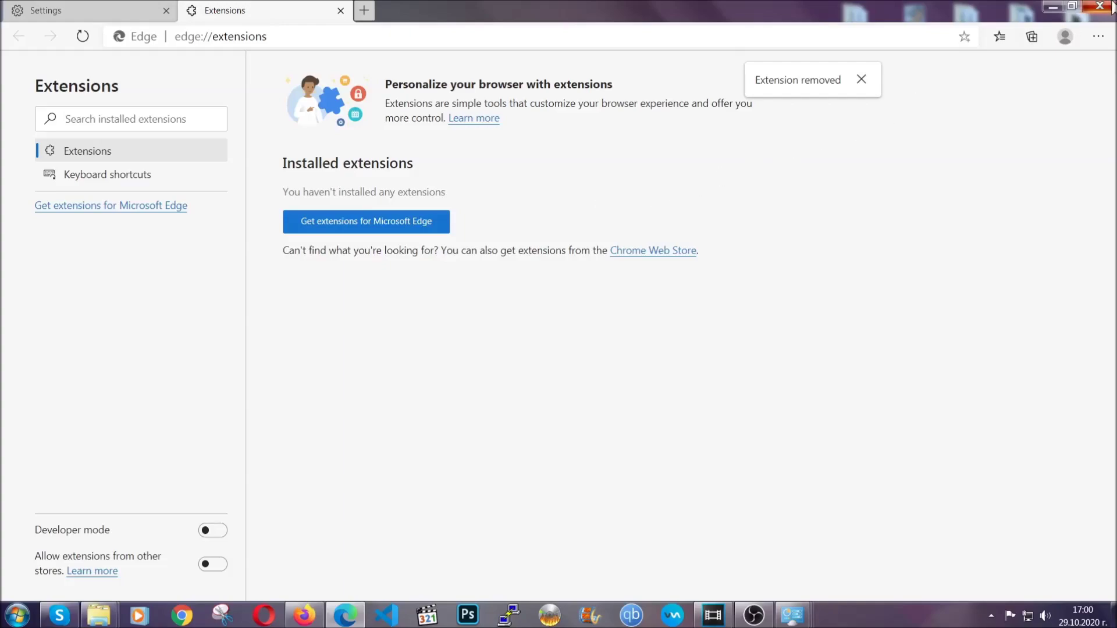
pyautogui.click(1111, 7)
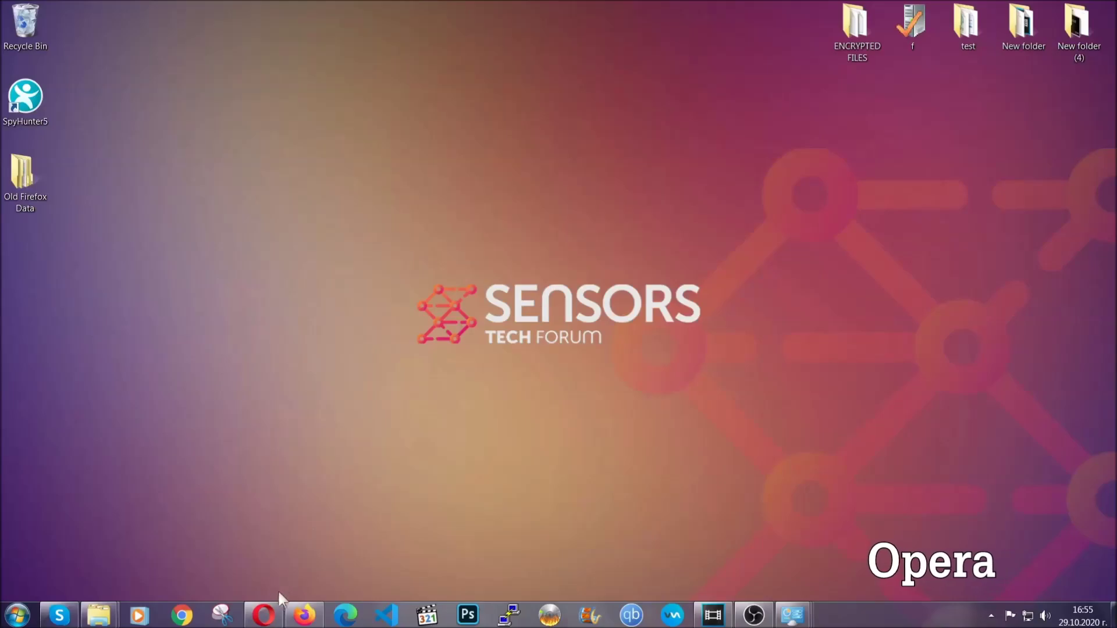
# Launch Opera and go to opera://settings/clearBrowserData.
pyautogui.click(265, 612)
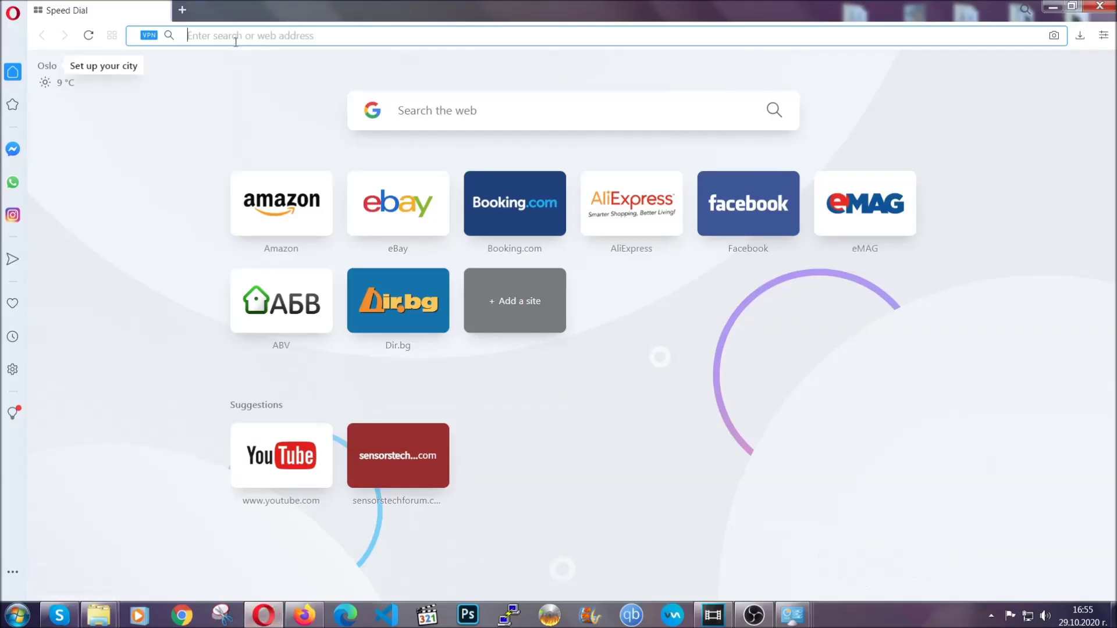
pyautogui.write('opera')
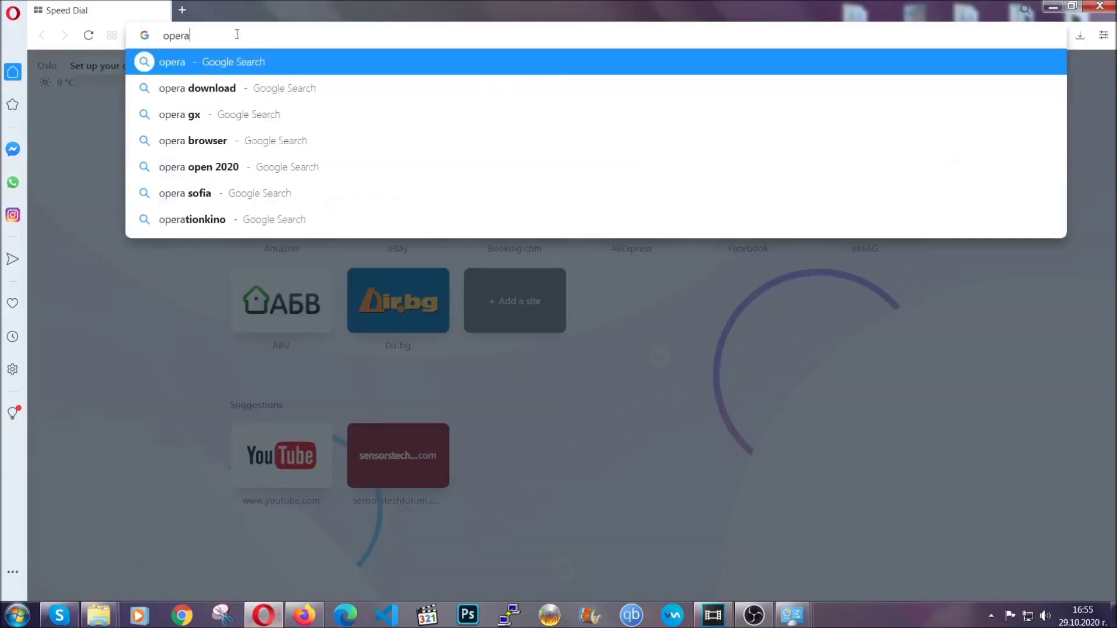
pyautogui.write('://se')
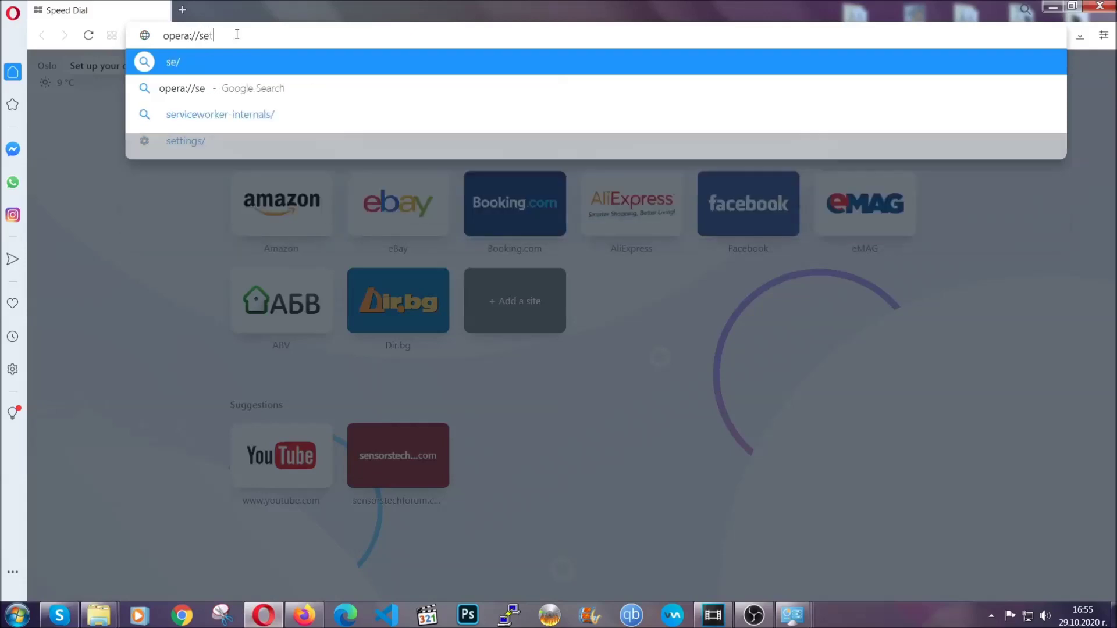
pyautogui.write('ttings/clearBrr')
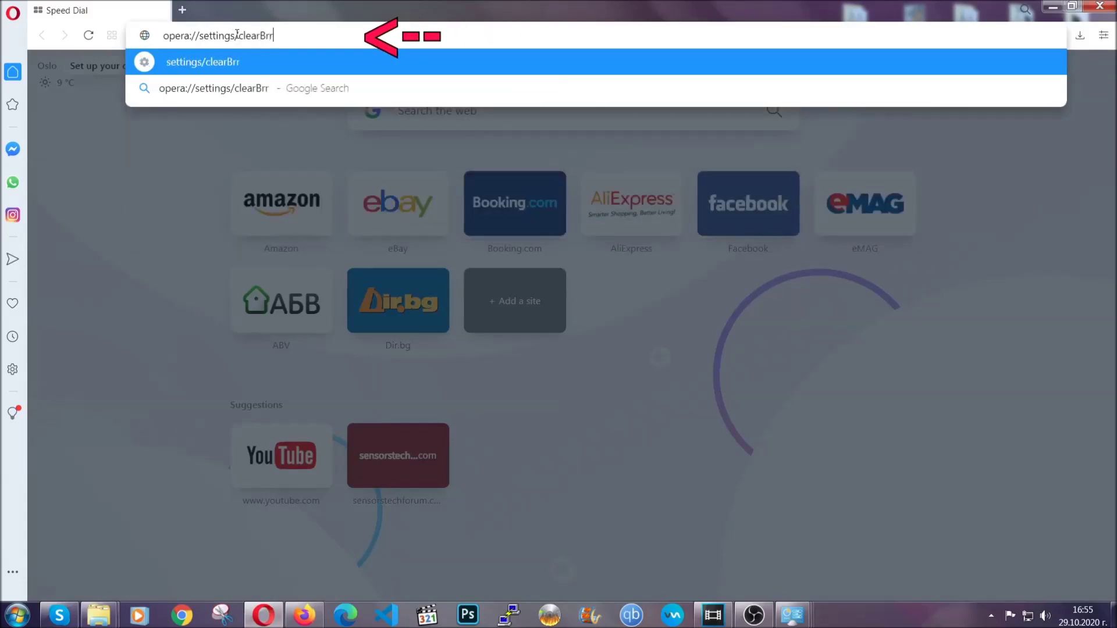
pyautogui.press('BackSpace')
pyautogui.write('owserD')
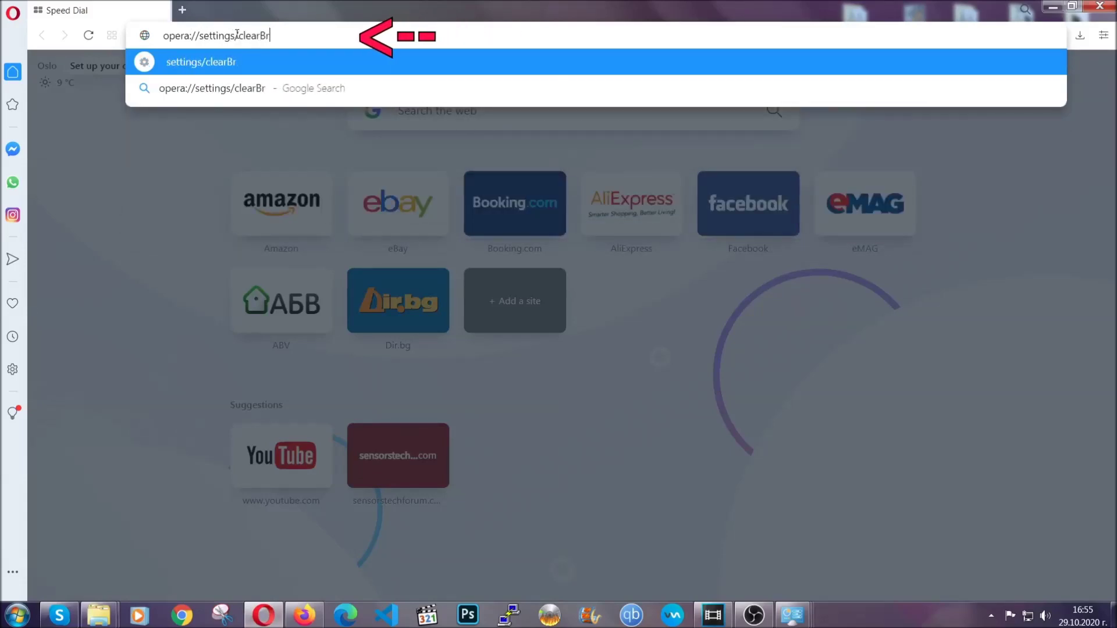
pyautogui.write('ata')
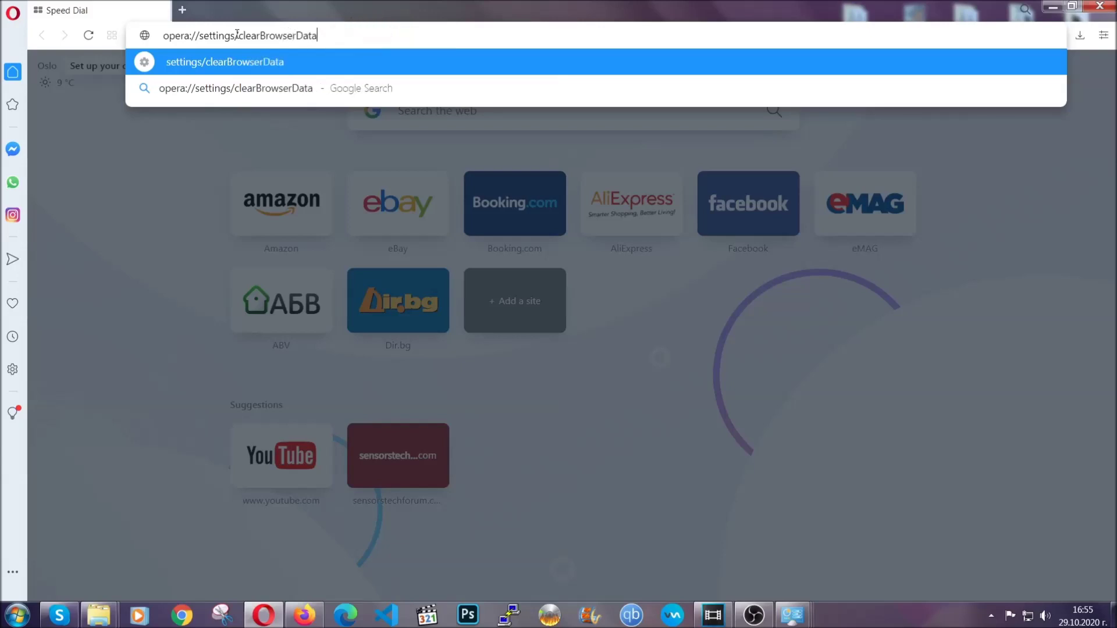
pyautogui.press('Return')
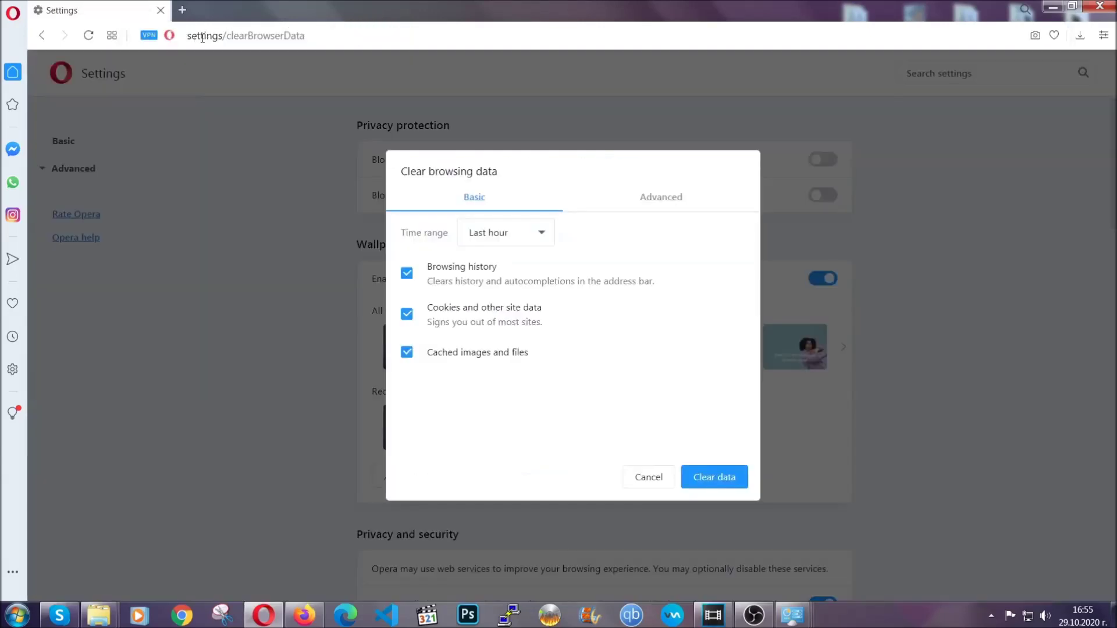
# Under Advanced, clear All time data including Site Settings, leaving passwords unticked.
pyautogui.click(658, 198)
pyautogui.click(549, 233)
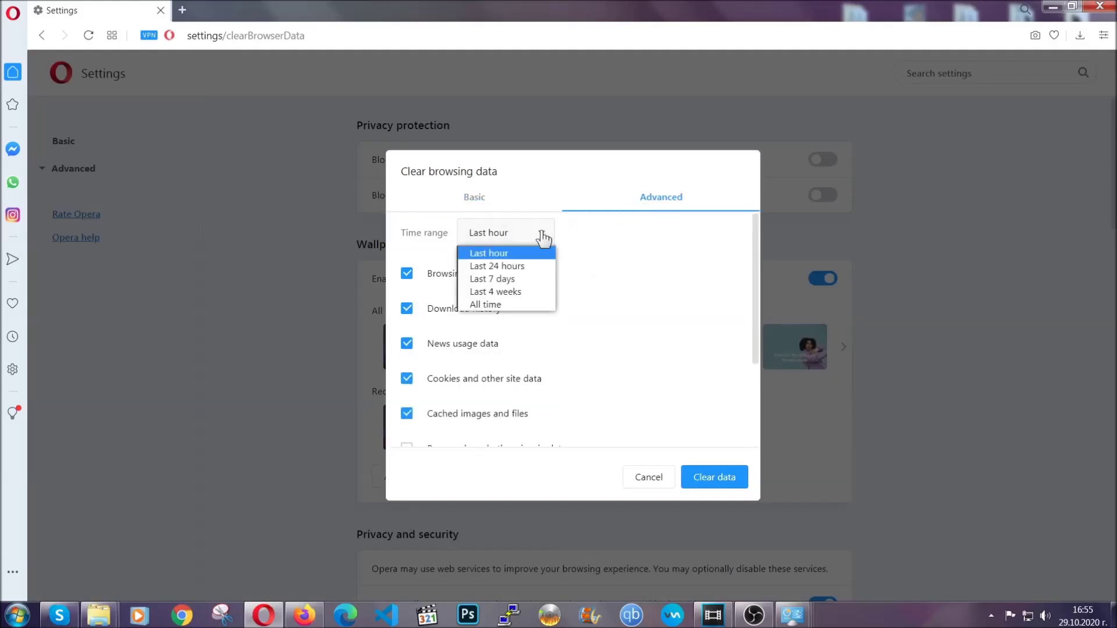
pyautogui.click(504, 303)
pyautogui.scroll(-2, 510, 311)
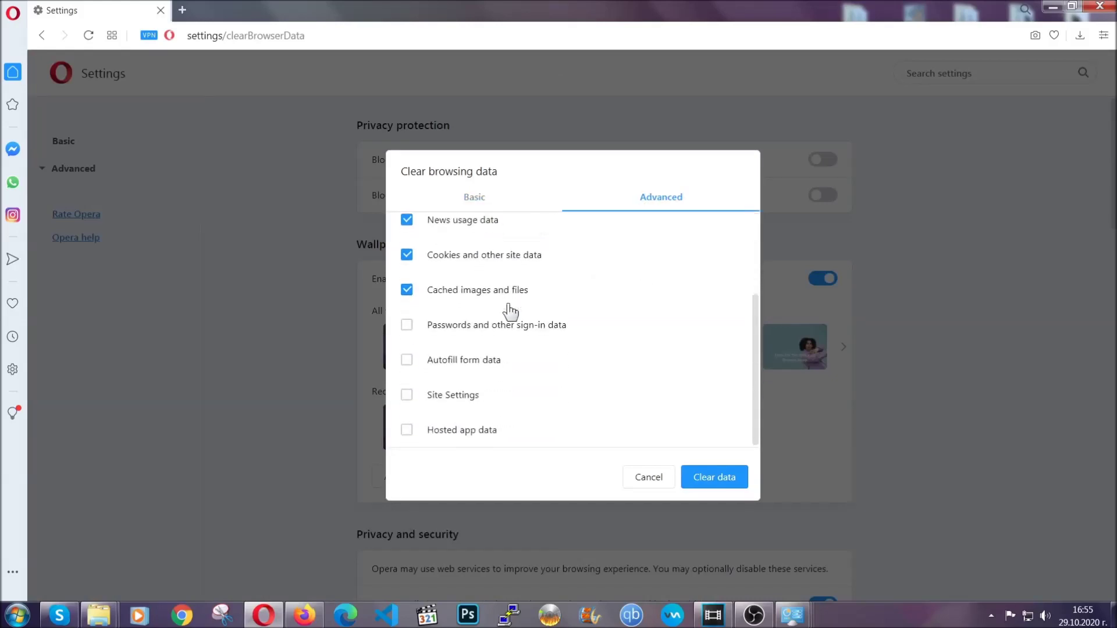
pyautogui.click(459, 398)
pyautogui.click(712, 485)
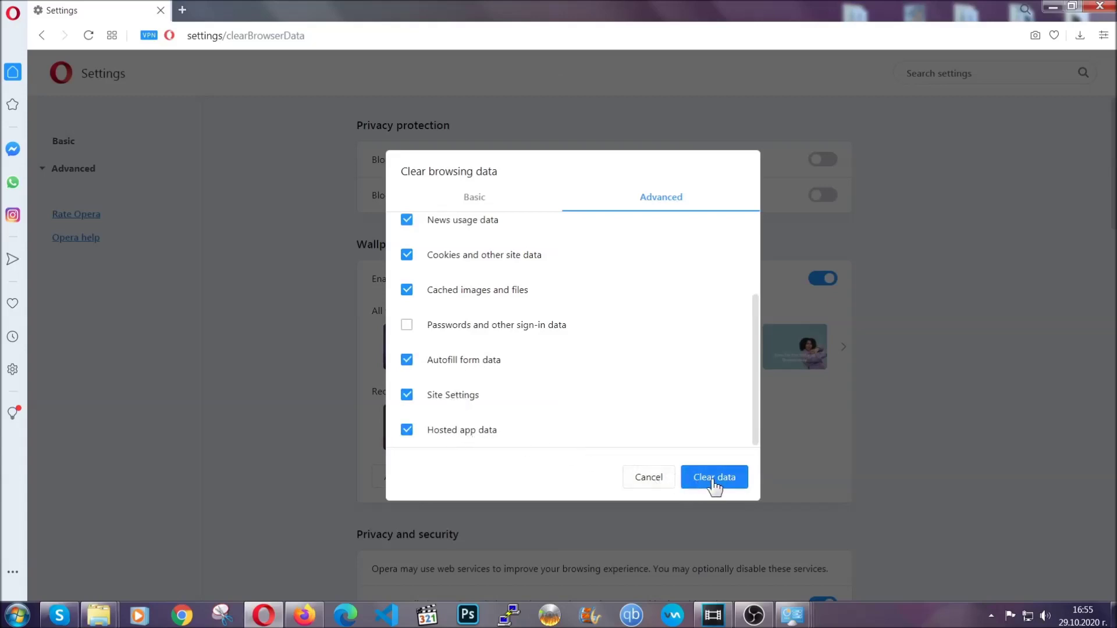